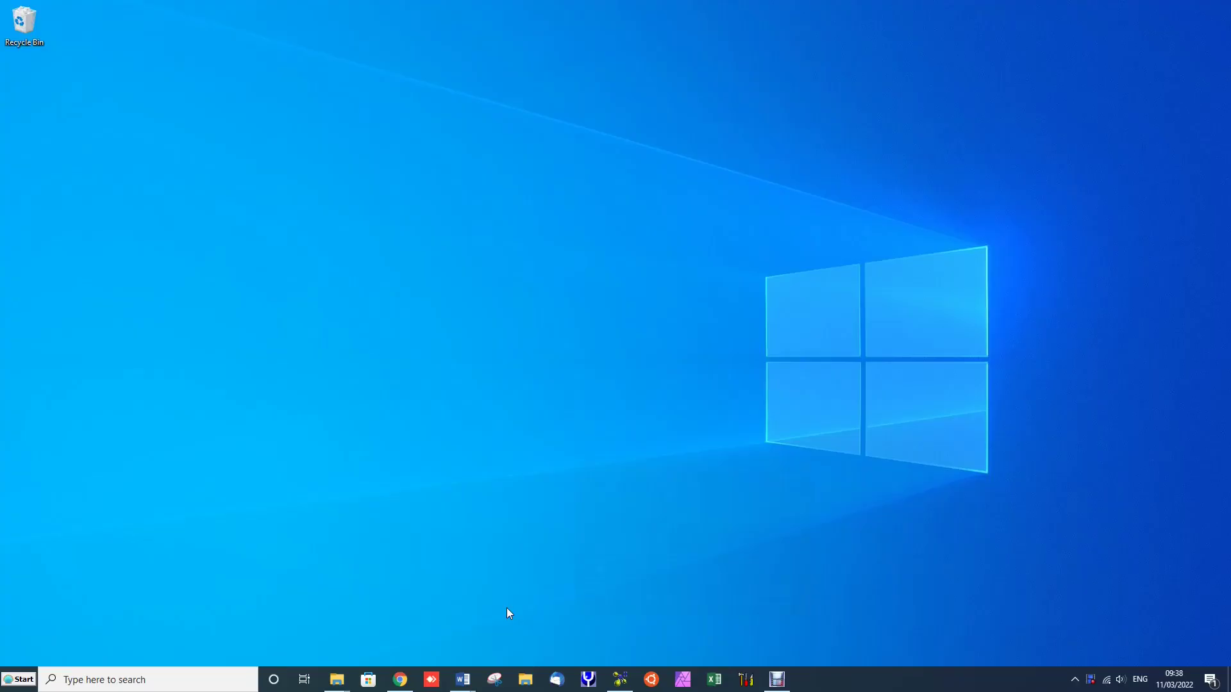
- In OSCAIL, load the ptest job from c:\moilin\scratch and open it in Moilin-X
left_click(619, 679)
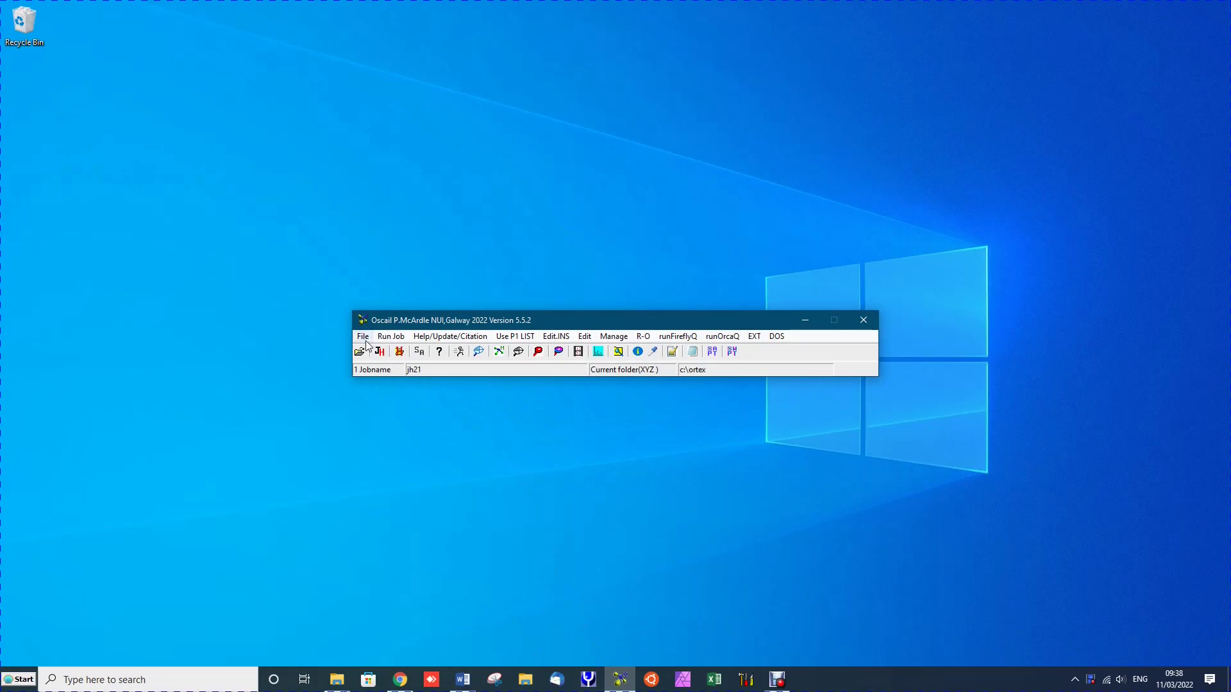
left_click(363, 337)
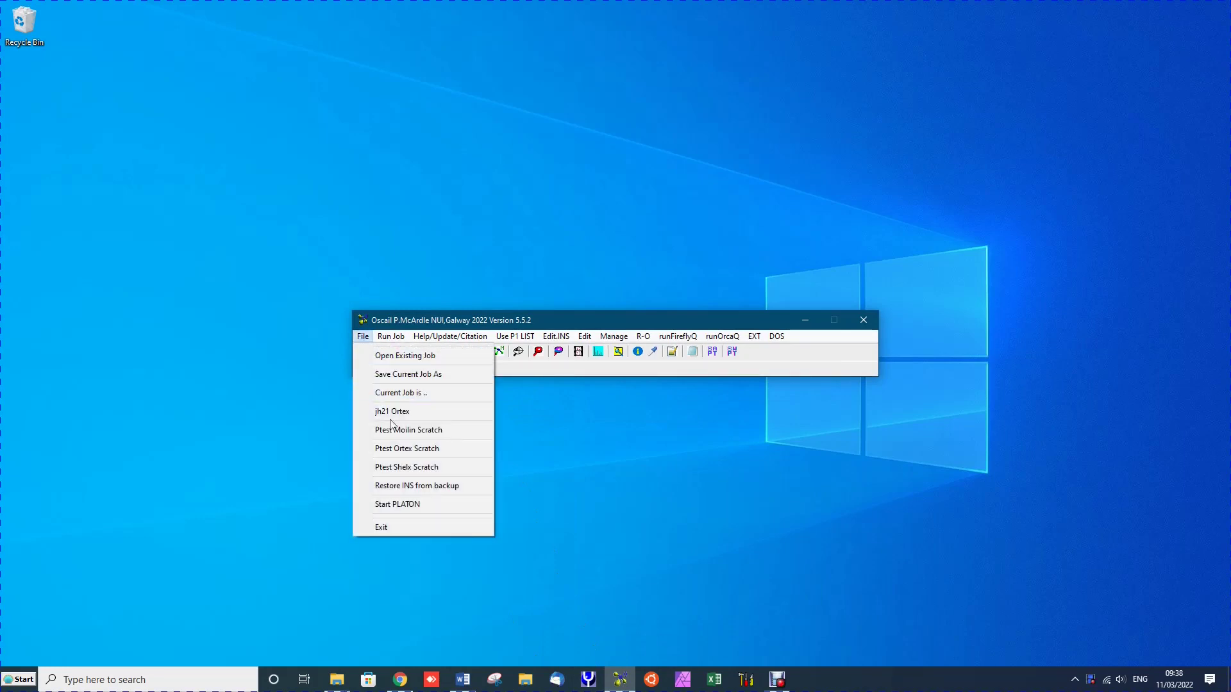
left_click(429, 430)
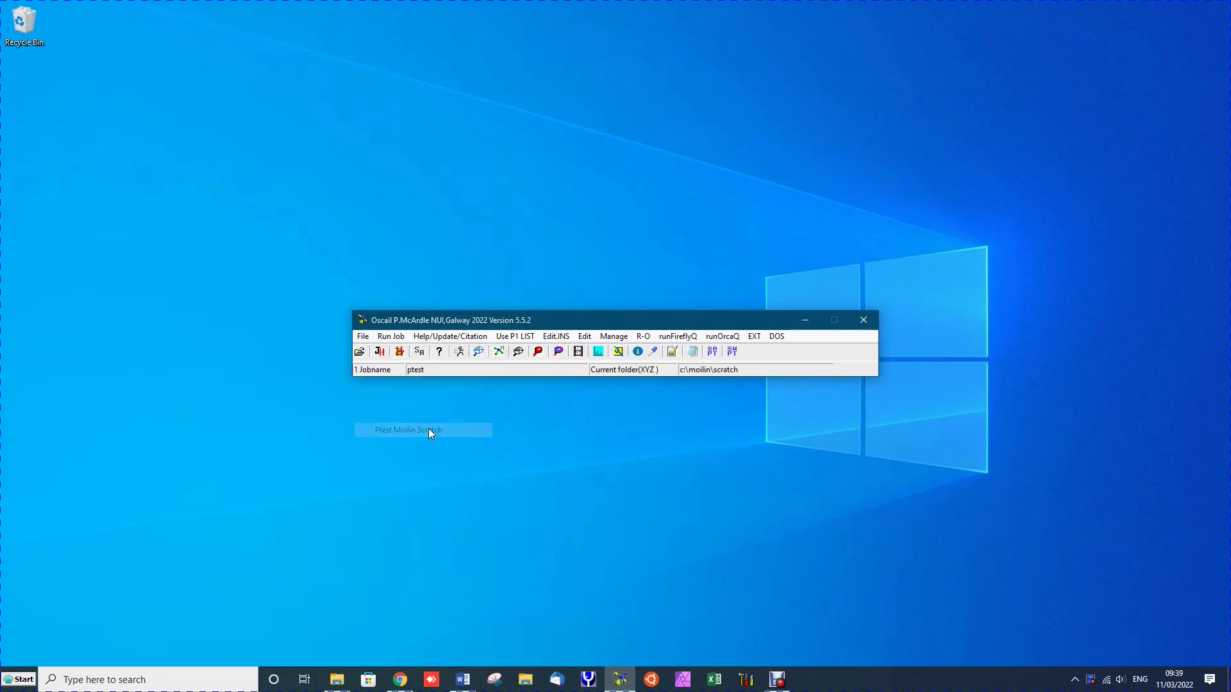
left_click(499, 352)
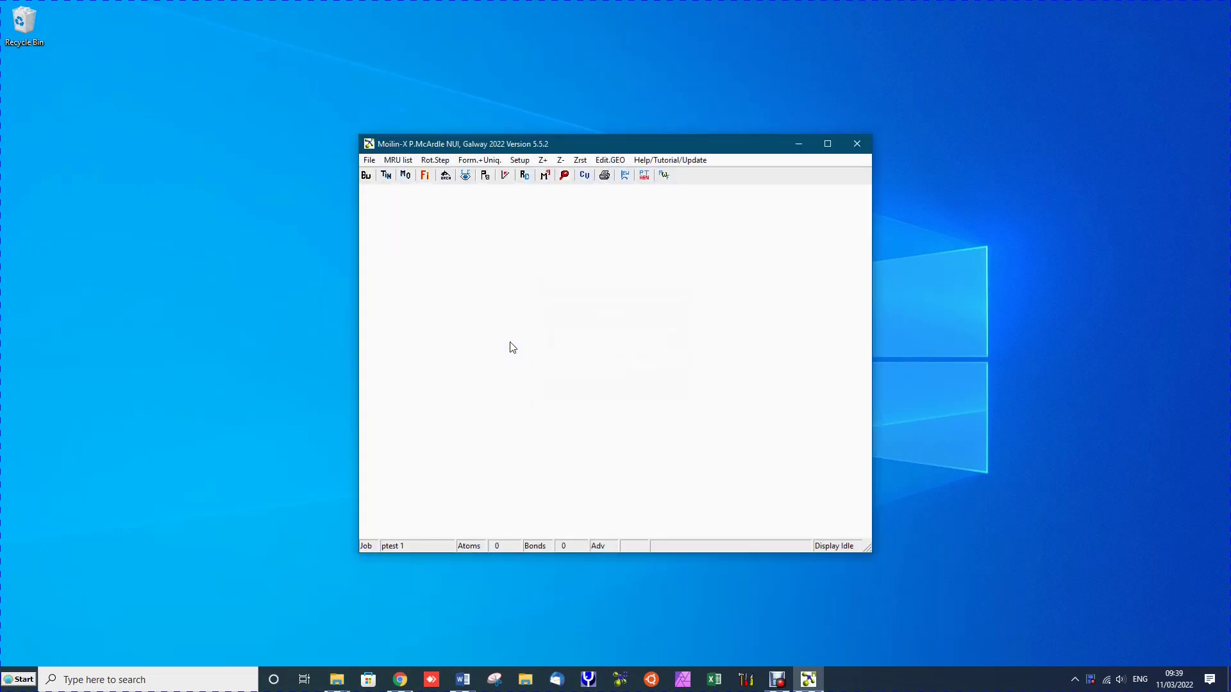
- Load 1E_DIAZO.xyz from the heterocyclics library as a built molecule, giving 28 atoms and 30 bonds
left_click(366, 175)
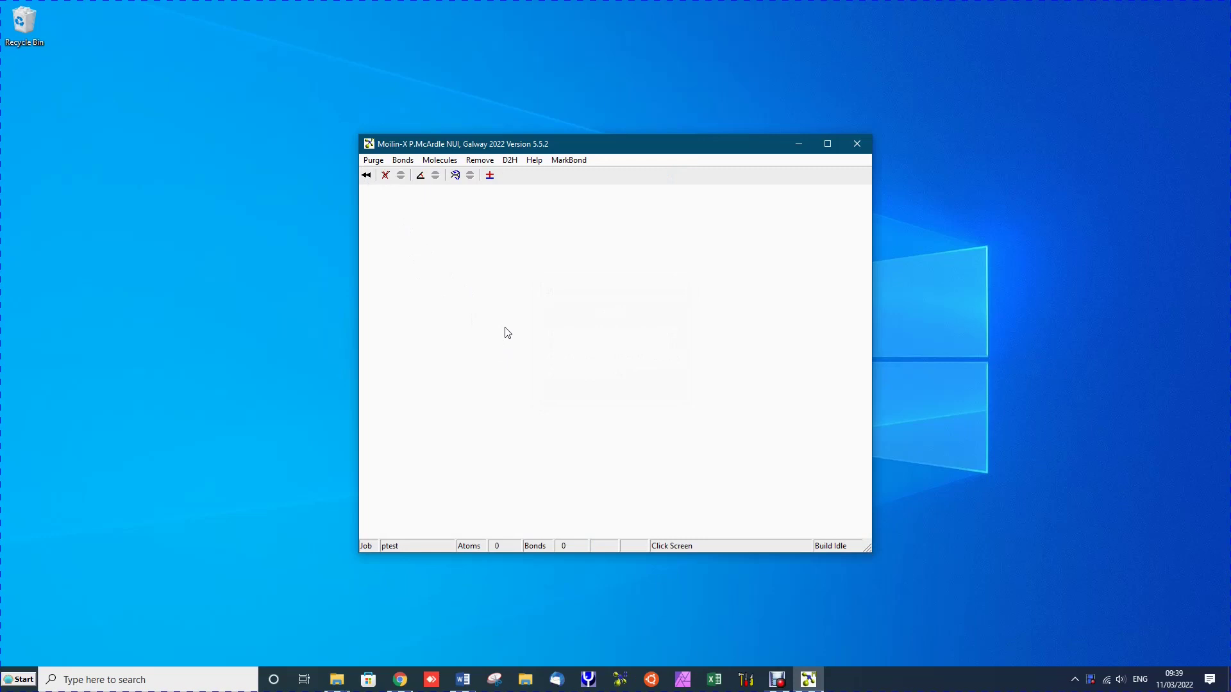
left_click(506, 332)
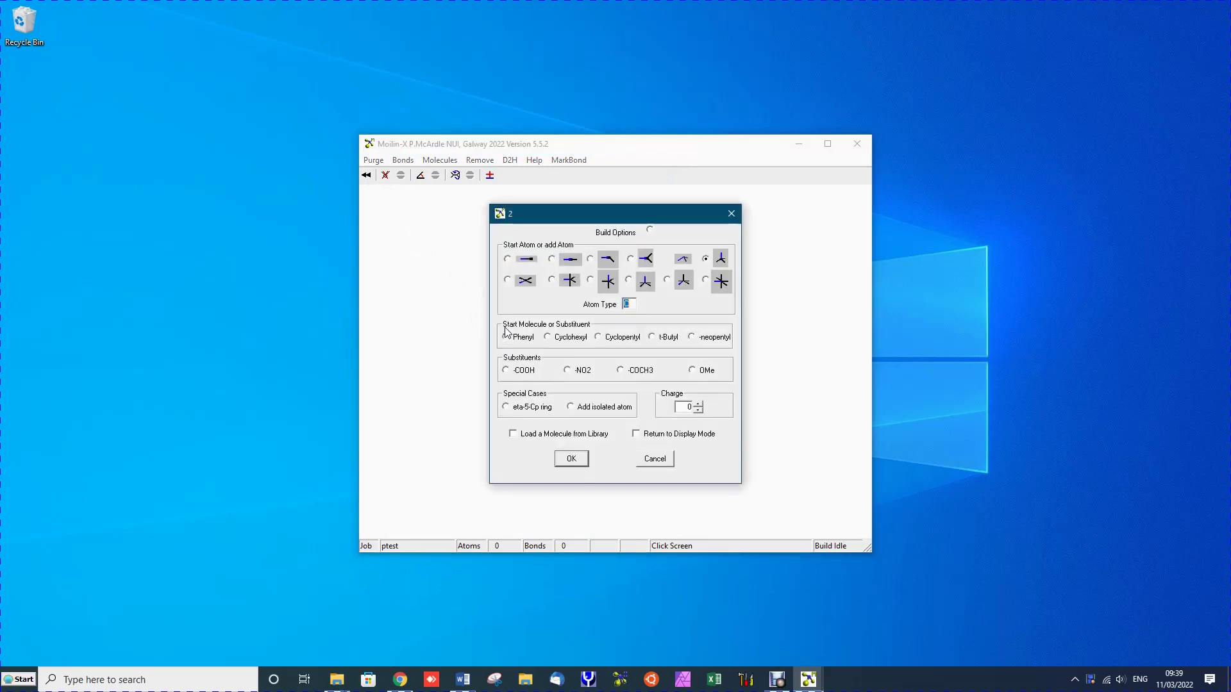
left_click(523, 437)
left_click(569, 457)
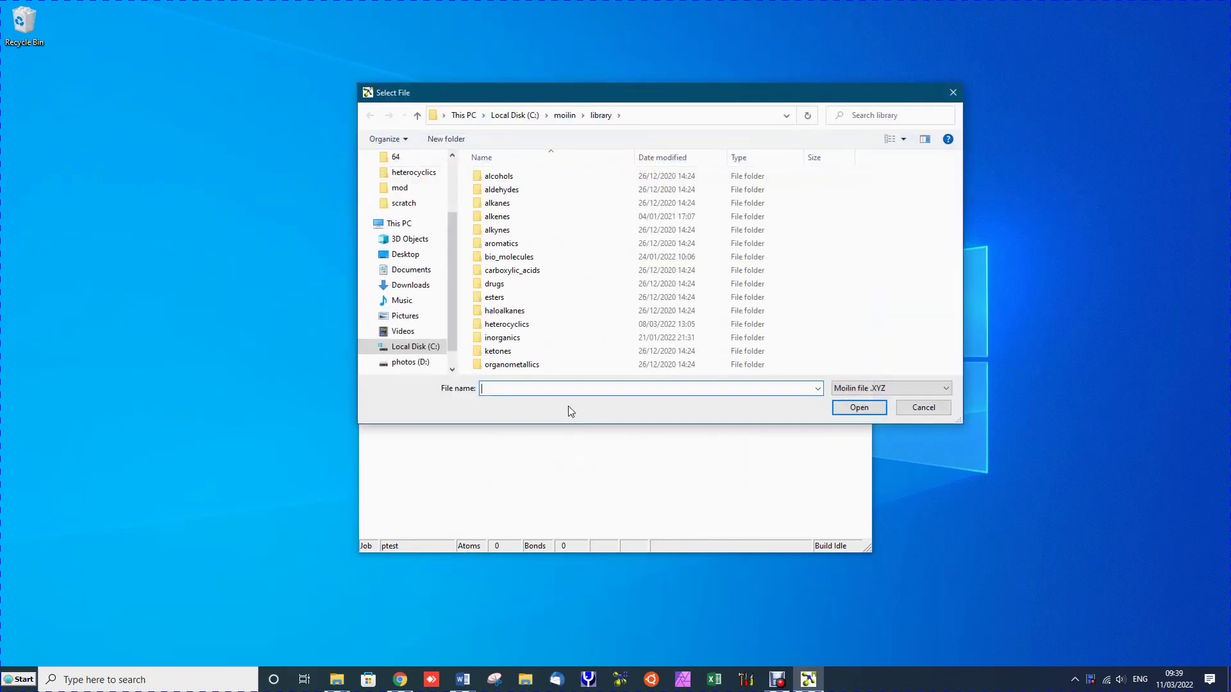
double_click(479, 325)
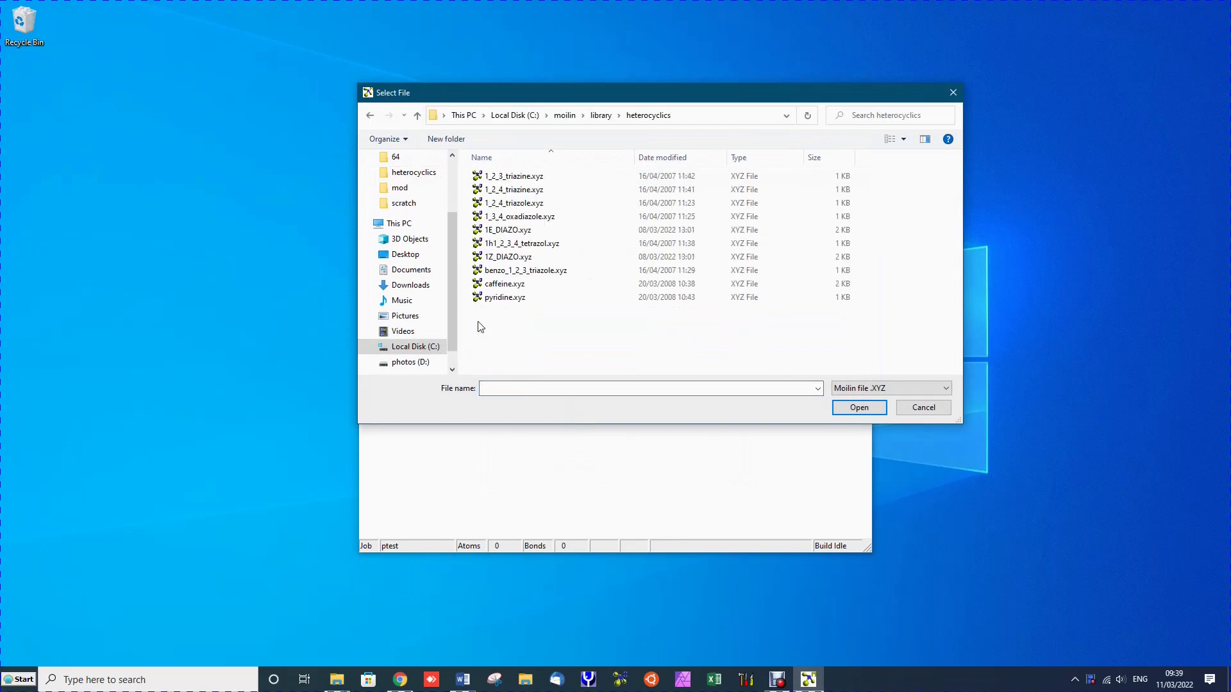
left_click(505, 230)
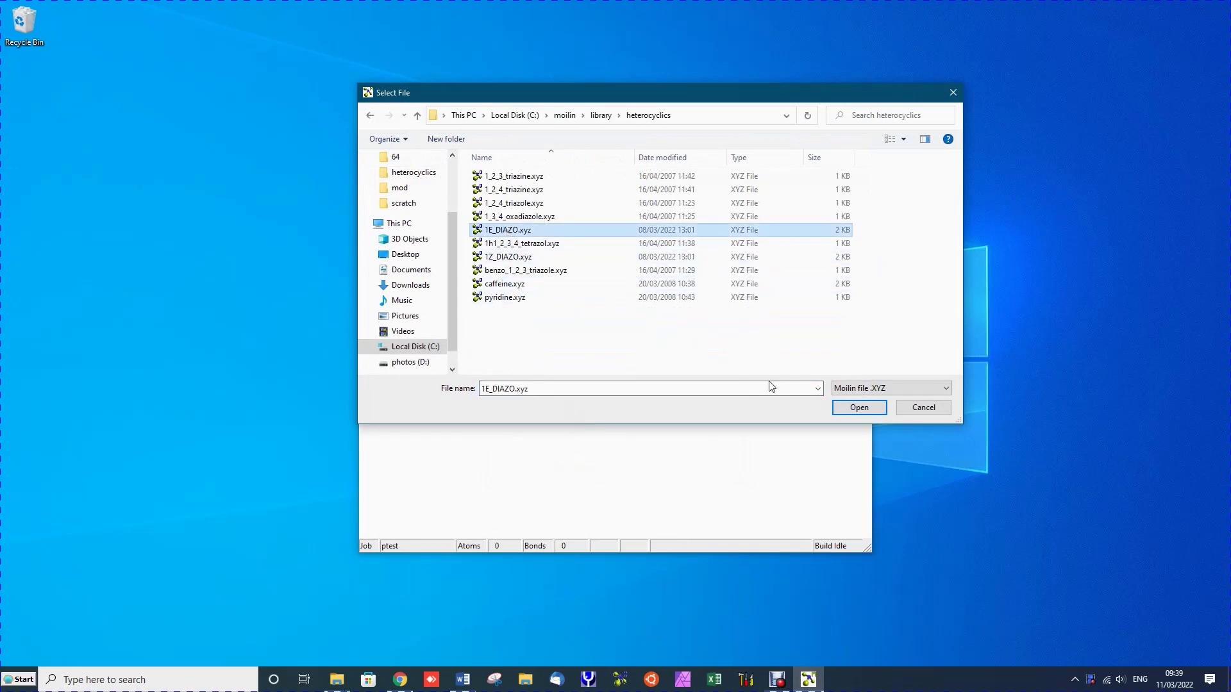
left_click(859, 408)
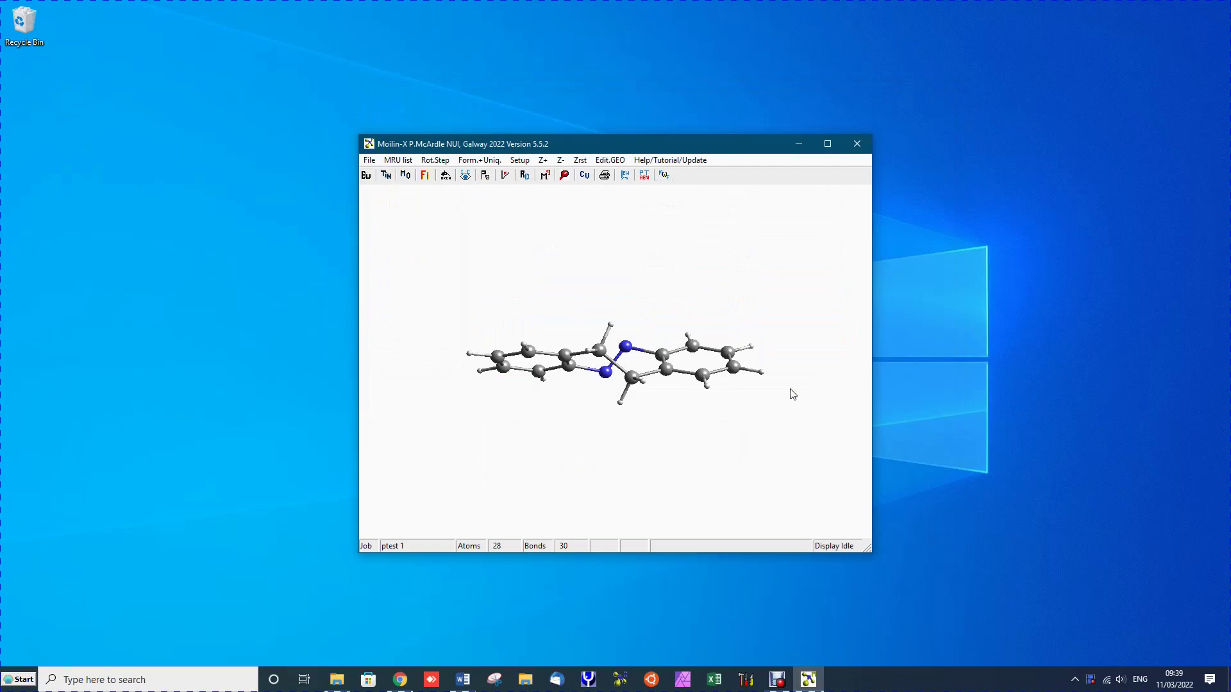
- Save the current job under the new name 1e_diazo in the moilin scratch folder
left_click(369, 161)
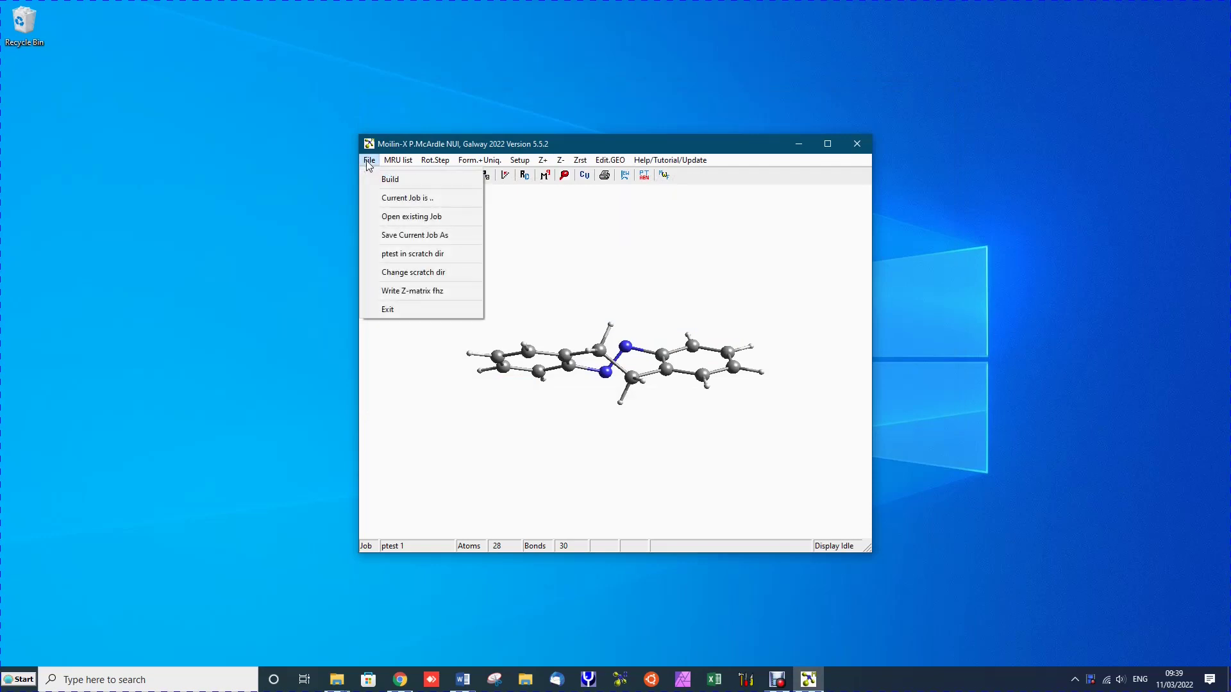
left_click(382, 237)
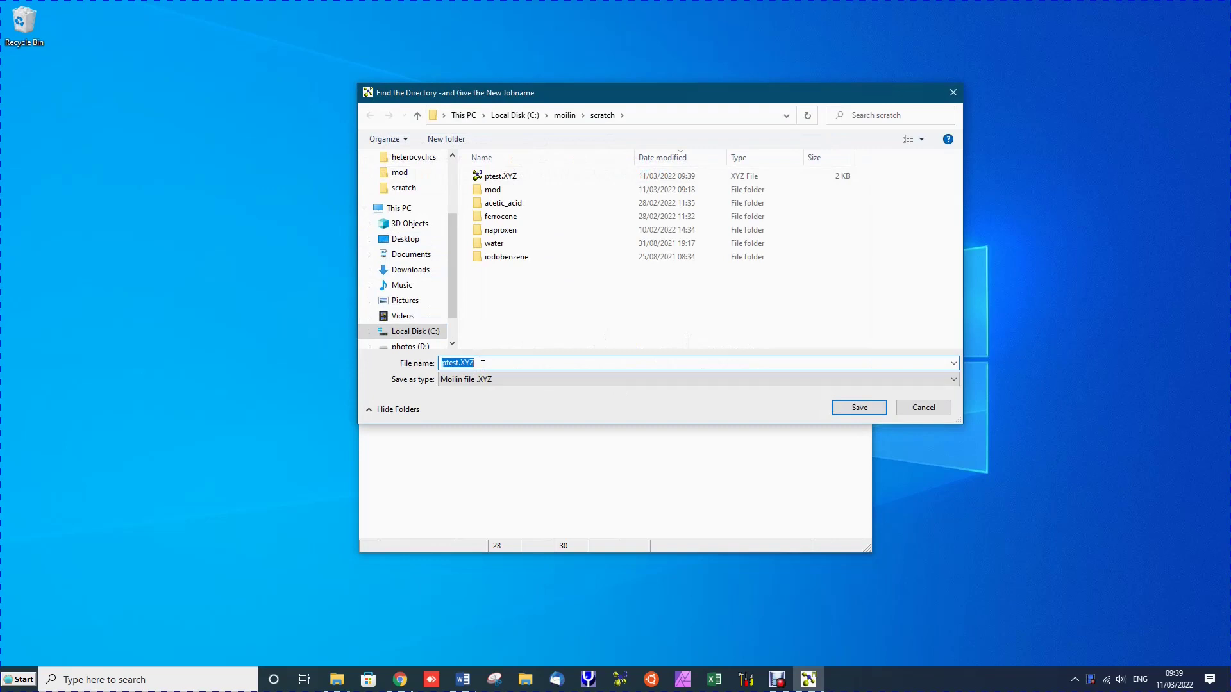
type("1e_diazo")
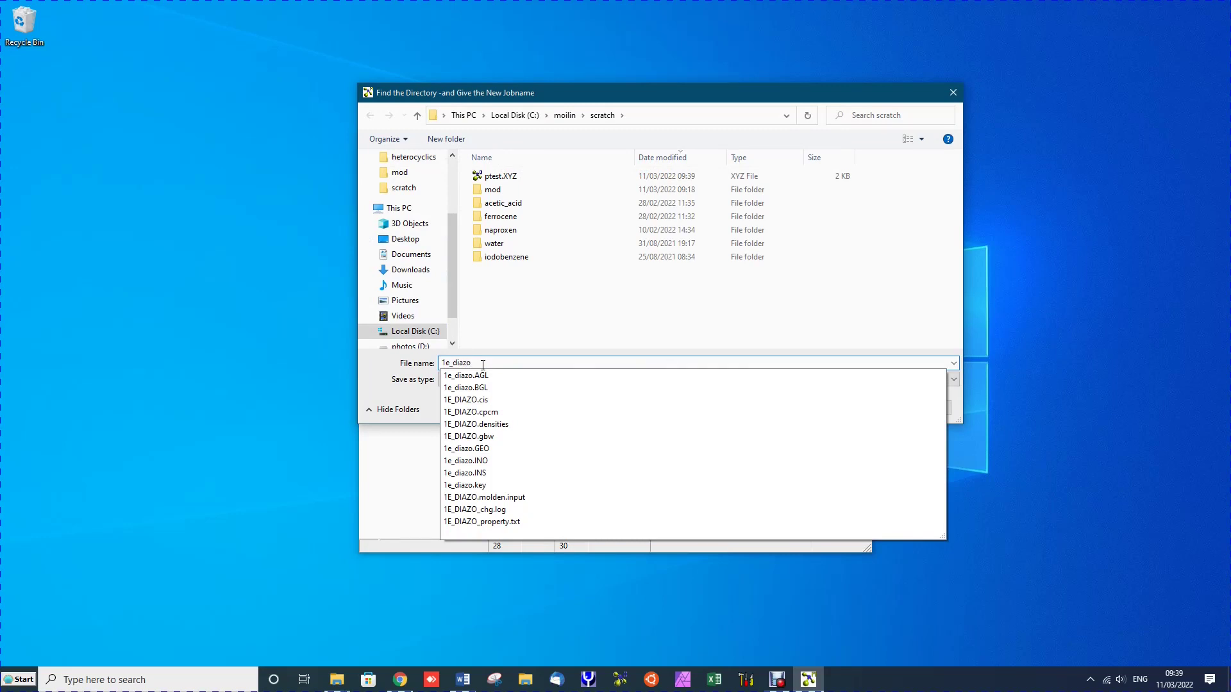
key("Return")
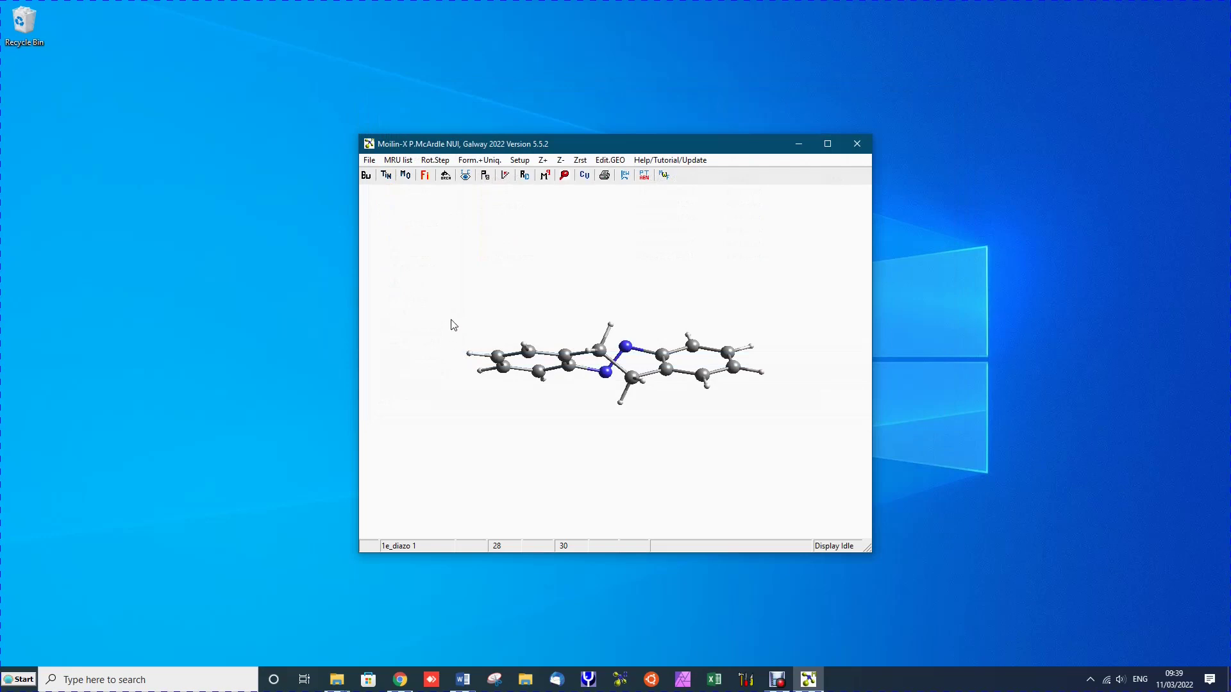
- Open ptest.XYZ from the scratch folder as the current job ptest 1
left_click(369, 161)
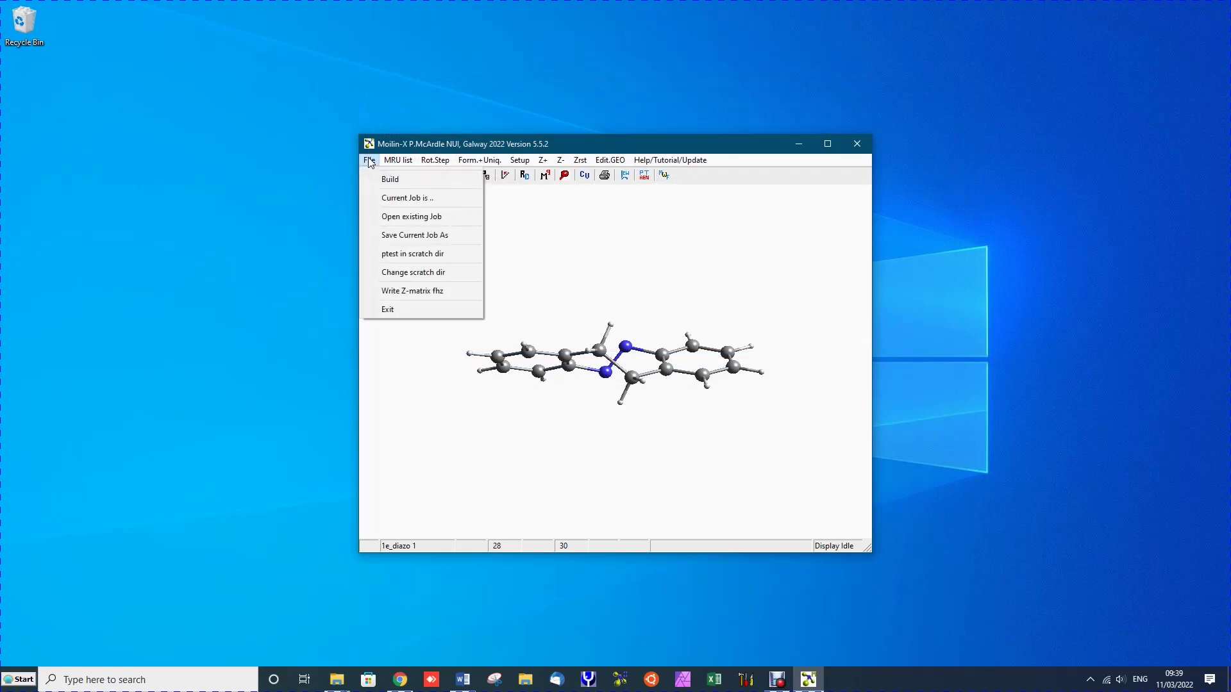
left_click(407, 218)
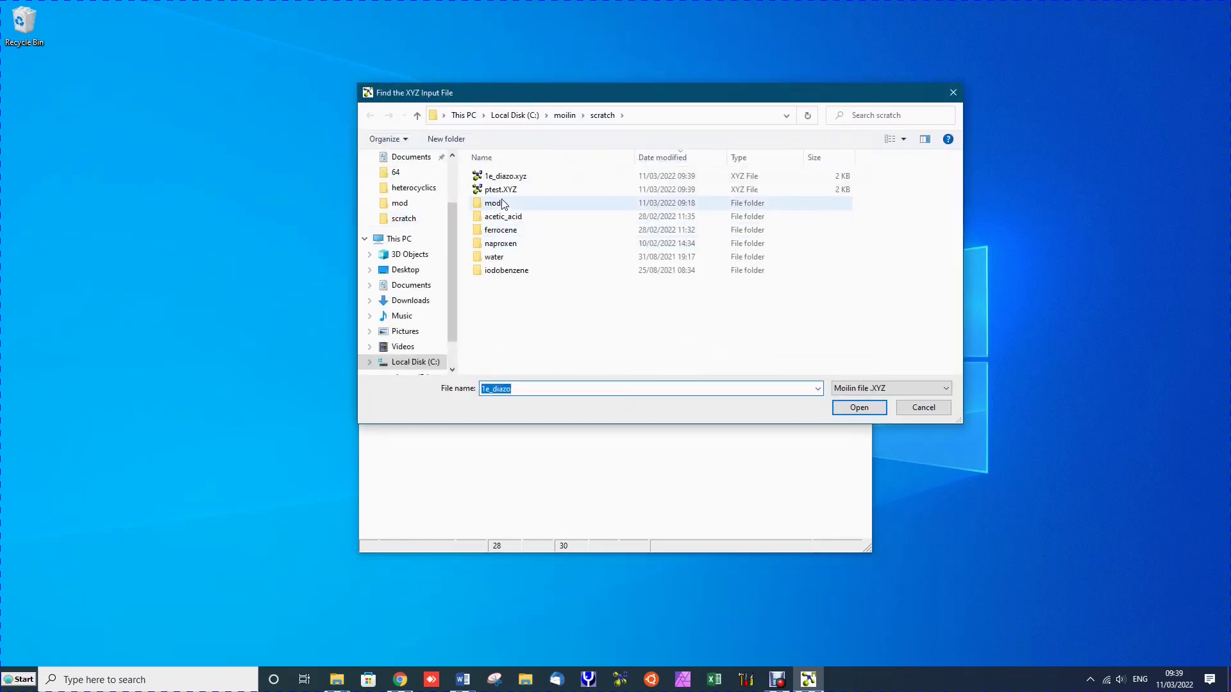
left_click(505, 189)
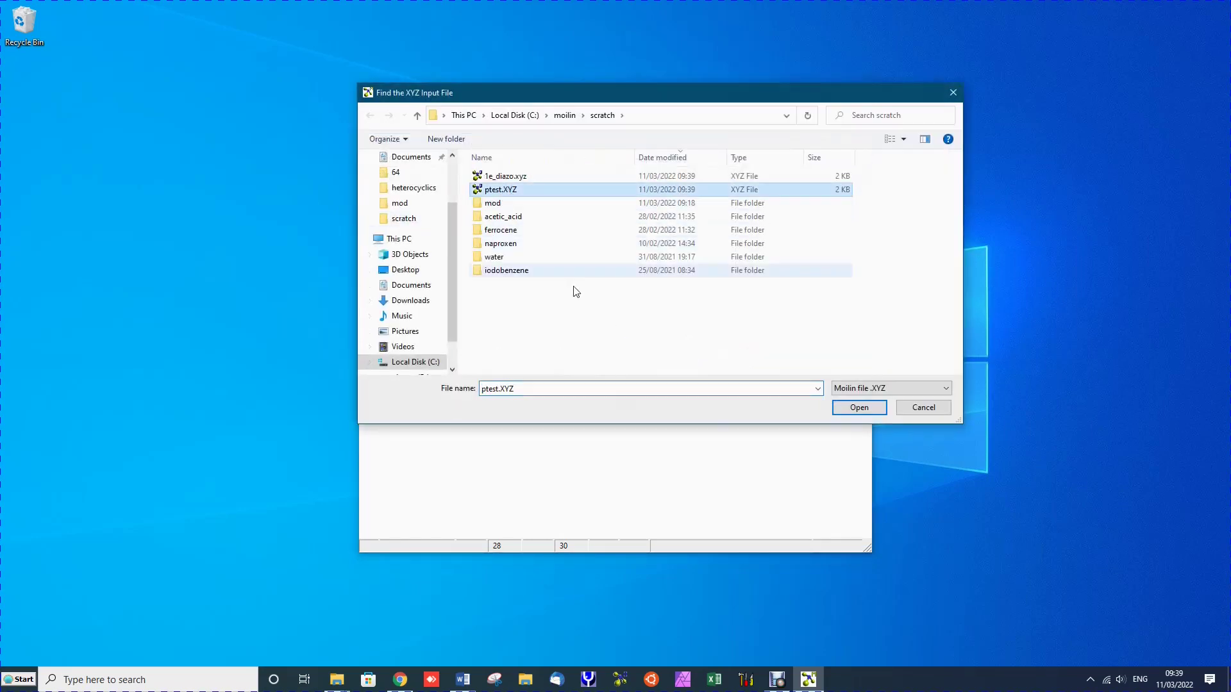
left_click(846, 405)
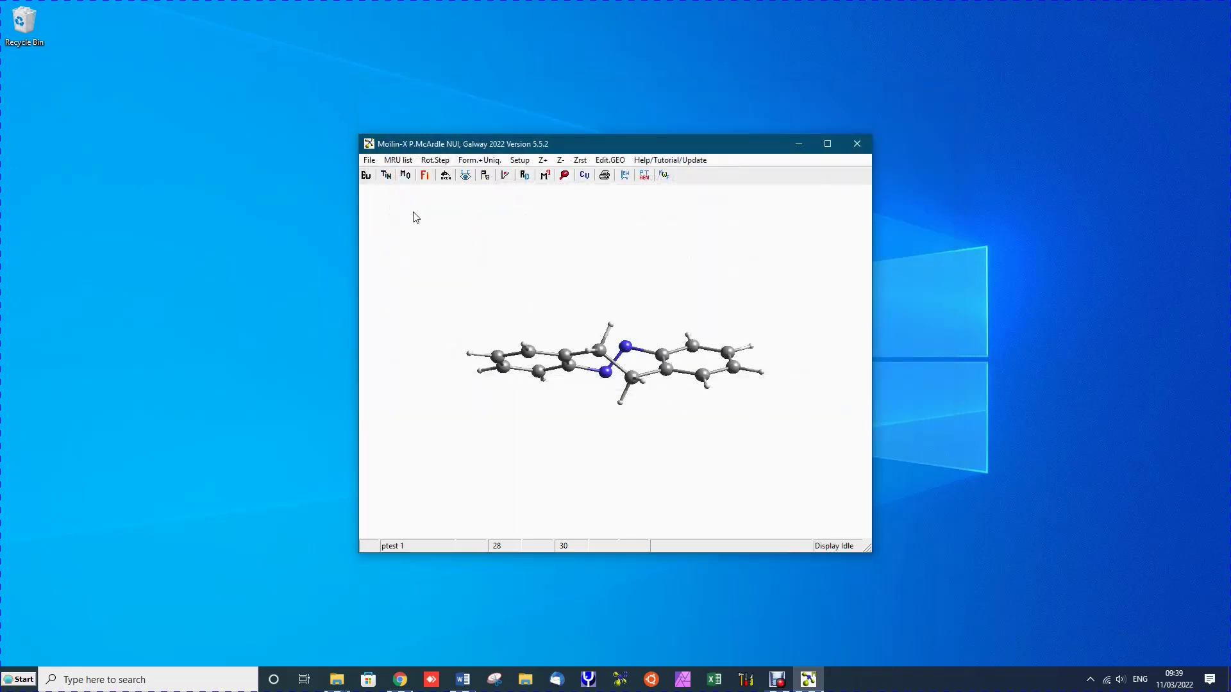
- Build from the heterocyclics library again, loading 1Z_DIAZO.xyz to show the bent Z isomer
left_click(366, 176)
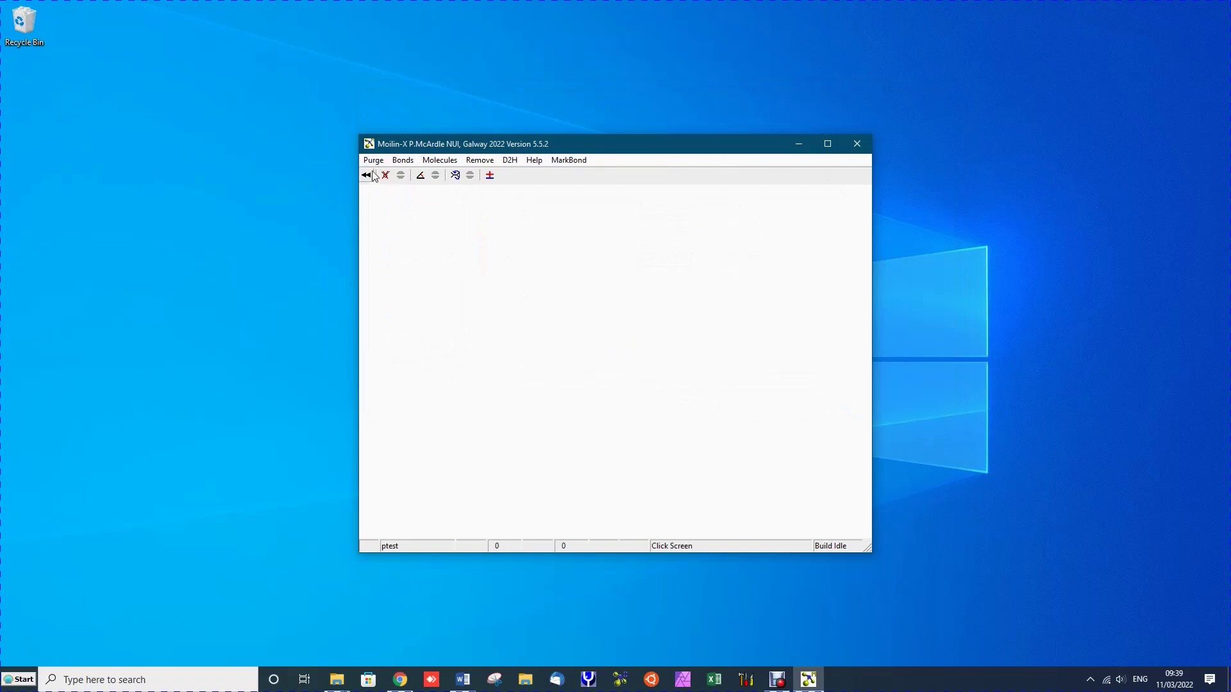
left_click(471, 285)
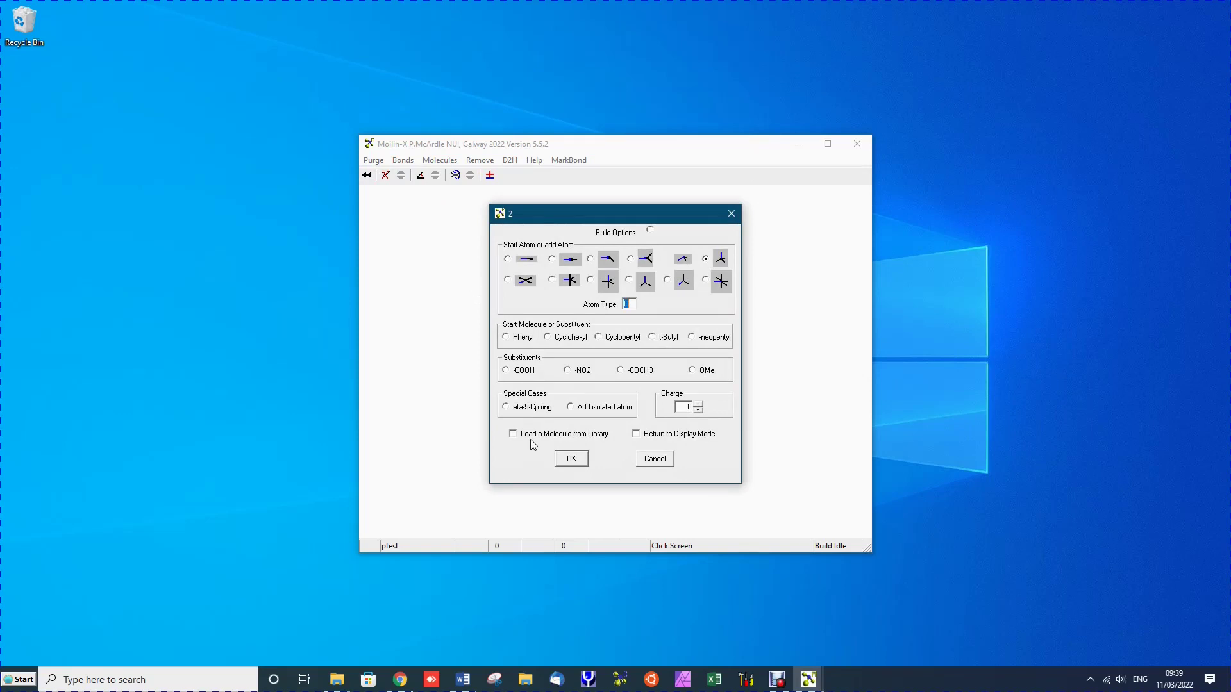
left_click(574, 461)
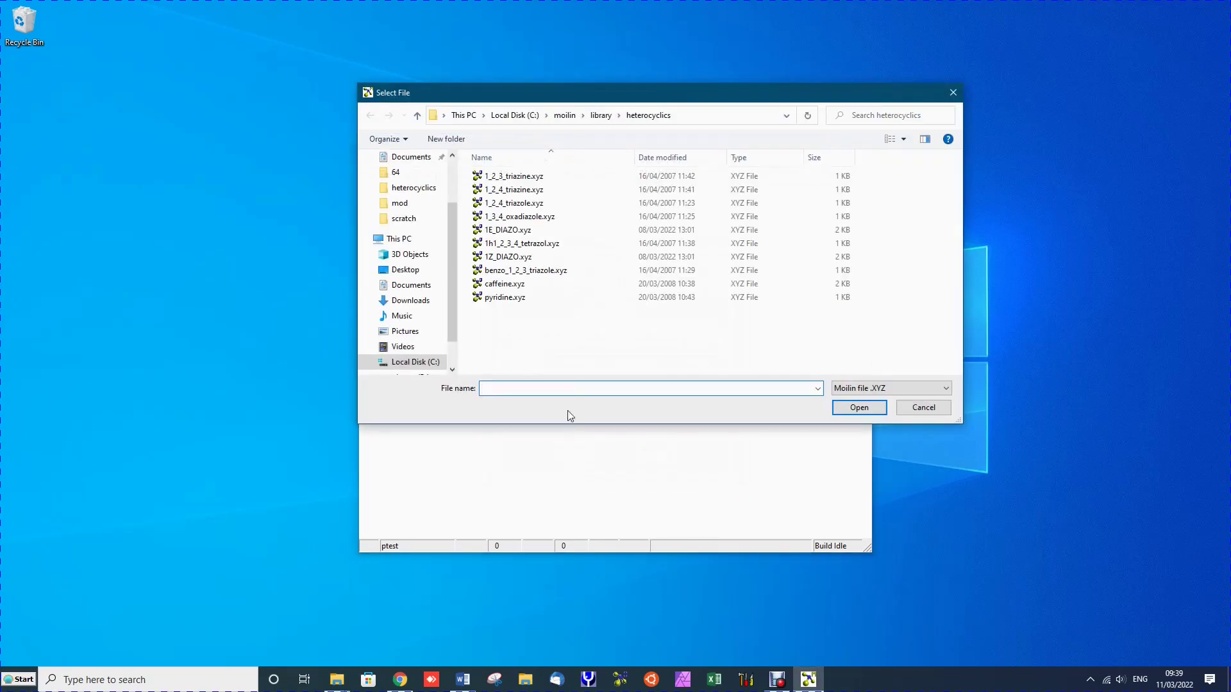
left_click(509, 256)
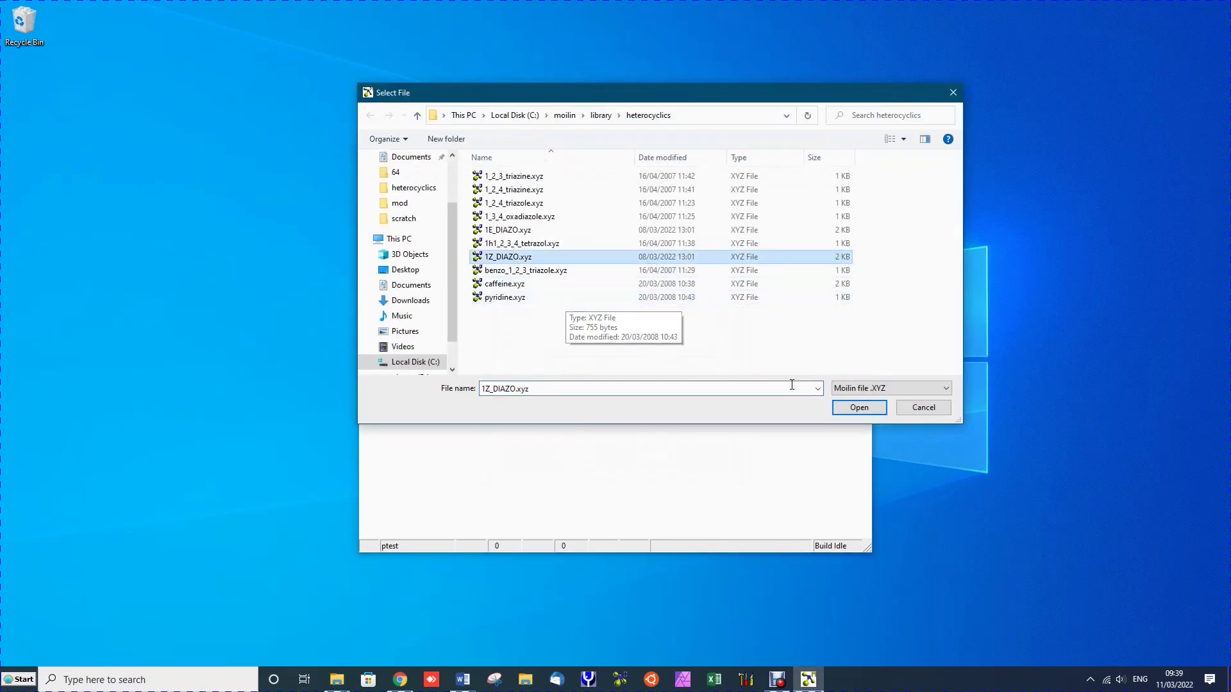
left_click(859, 408)
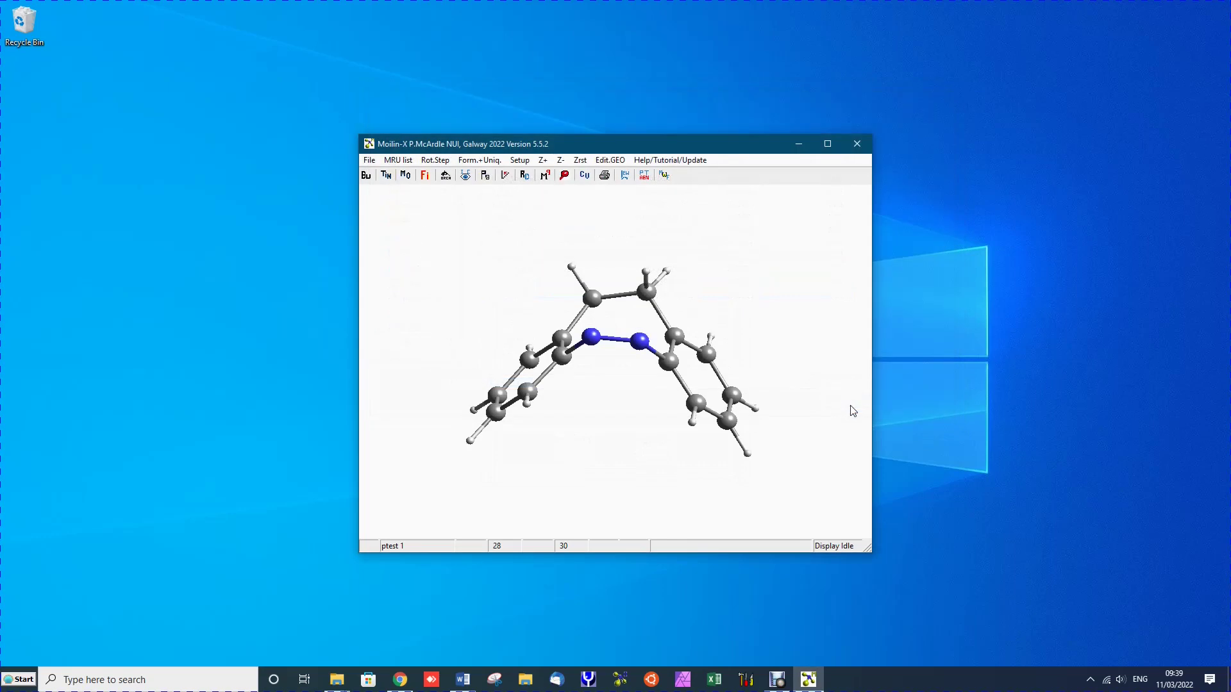
left_click(369, 160)
- Save the Z structure as 1z_diazo.xyz in the scratch folder, making 1z_diazo the current job
left_click(389, 237)
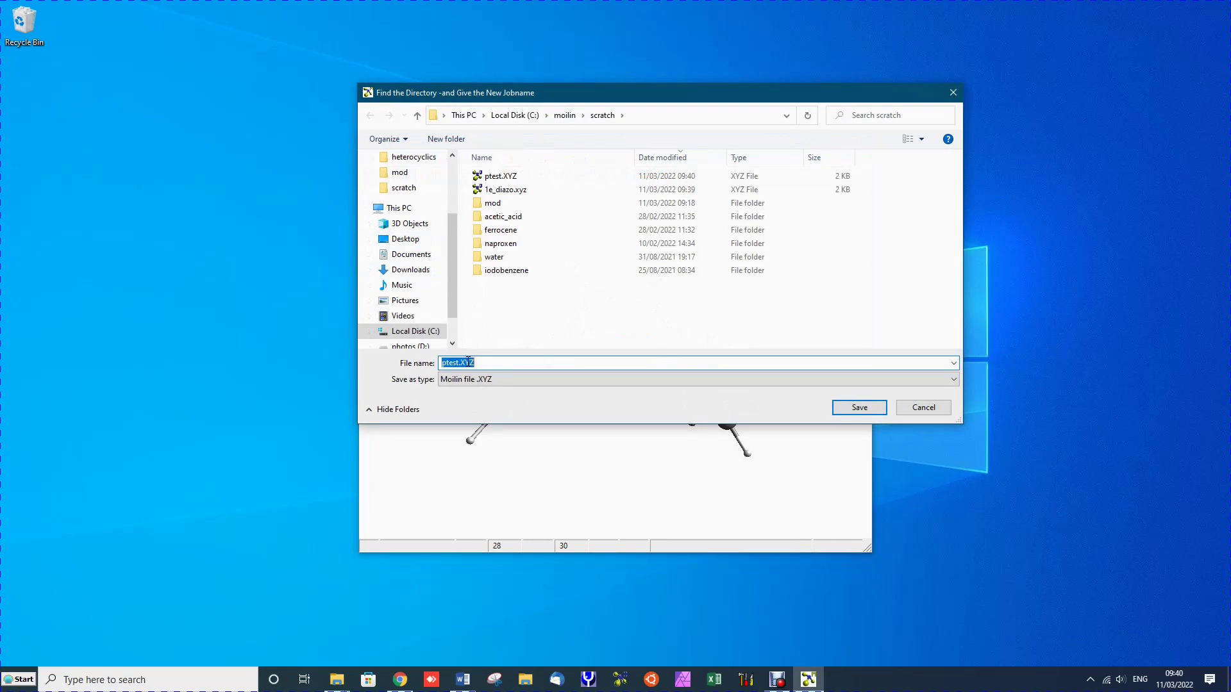
left_click(457, 363)
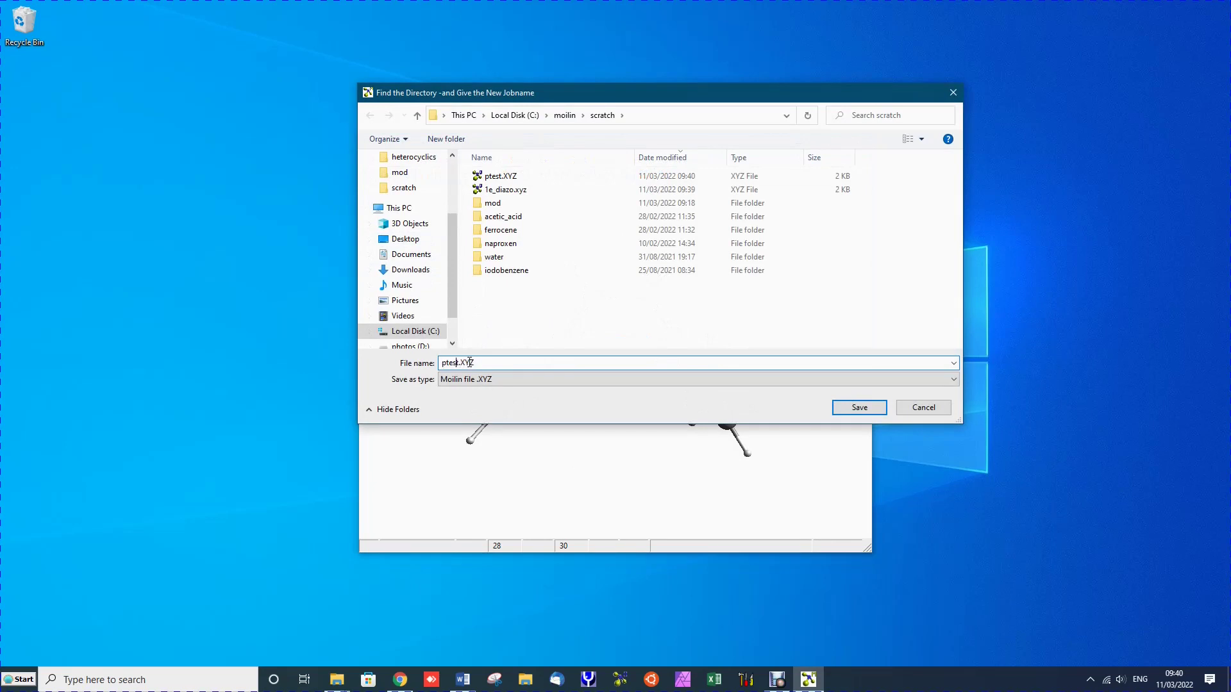
left_click(499, 189)
double_click(457, 362)
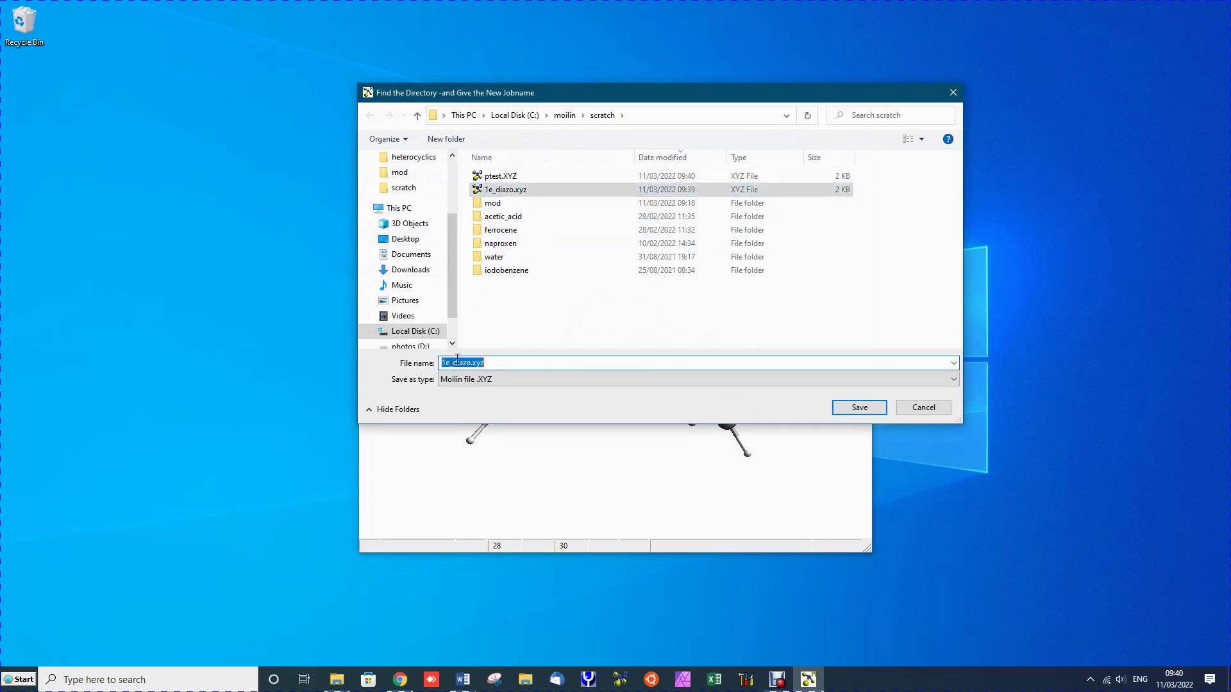
left_click(450, 362)
key("BackSpace")
type("z")
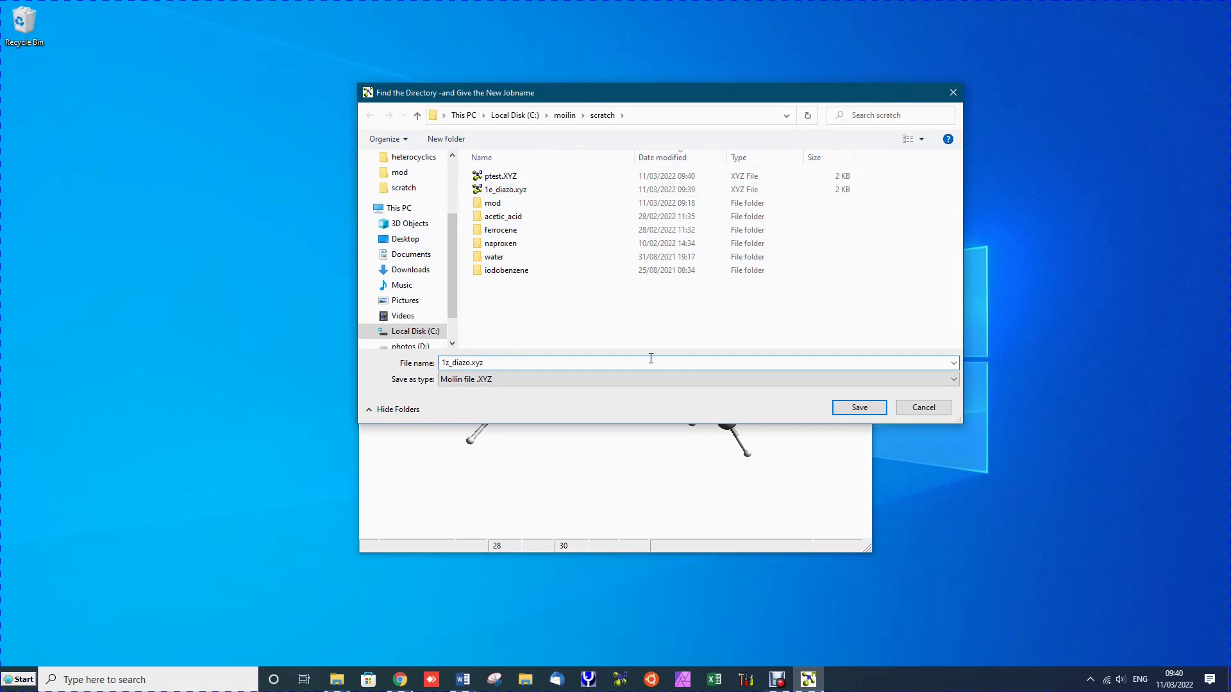
left_click(859, 407)
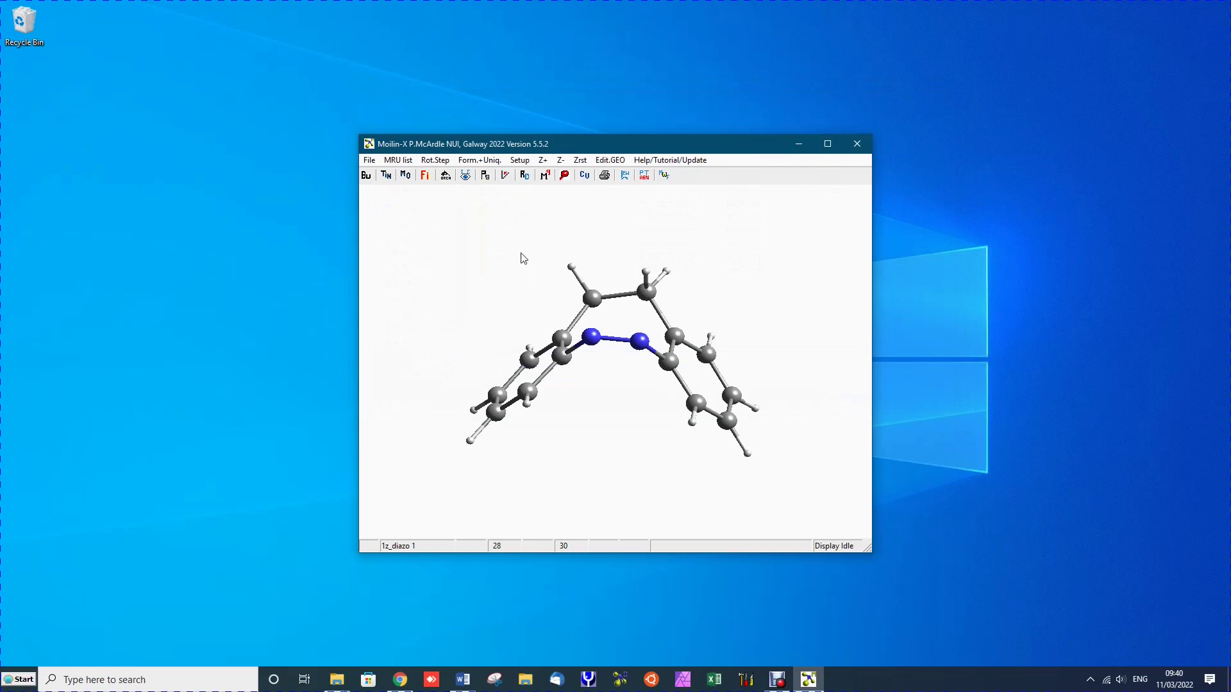
- Create and save a new ORCA input for 1z_diazo with UVvis spectrum calculation enabled
left_click(446, 175)
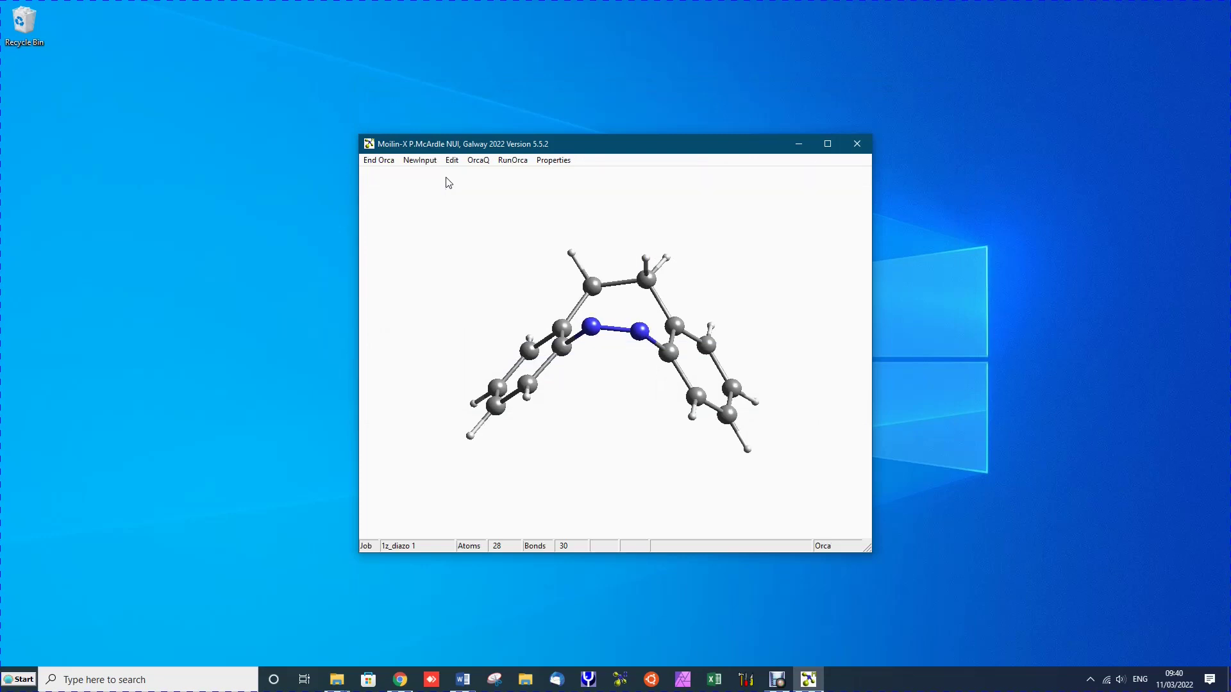
left_click(420, 161)
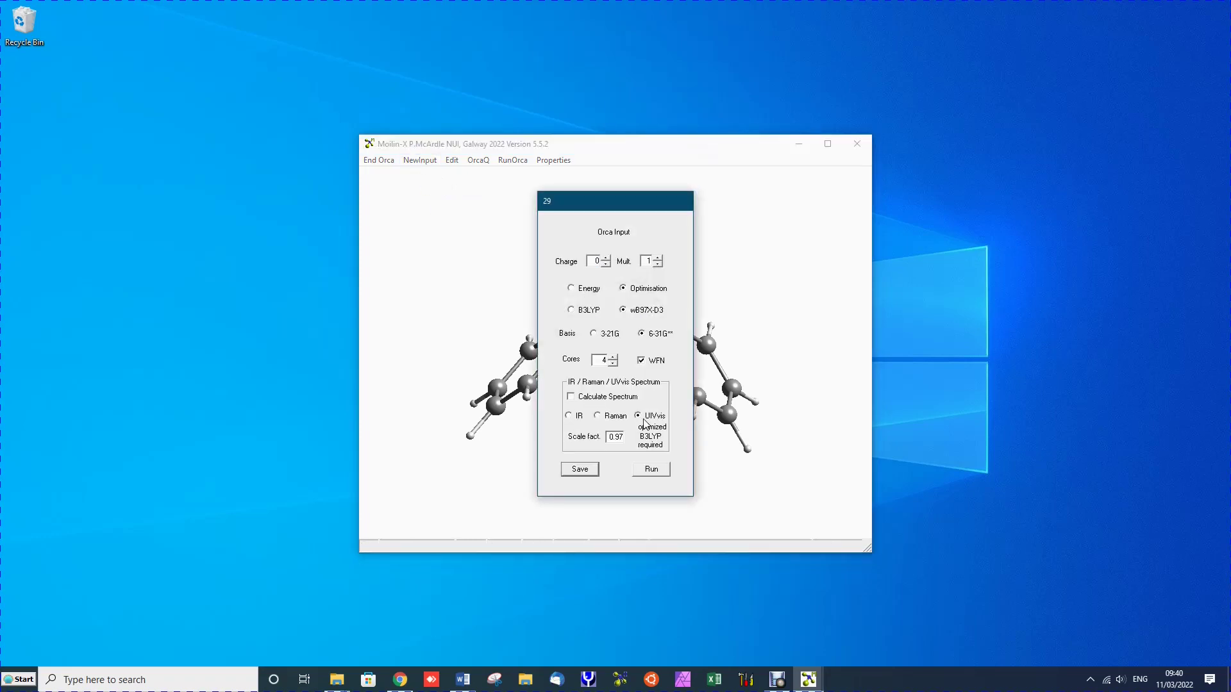
left_click(580, 398)
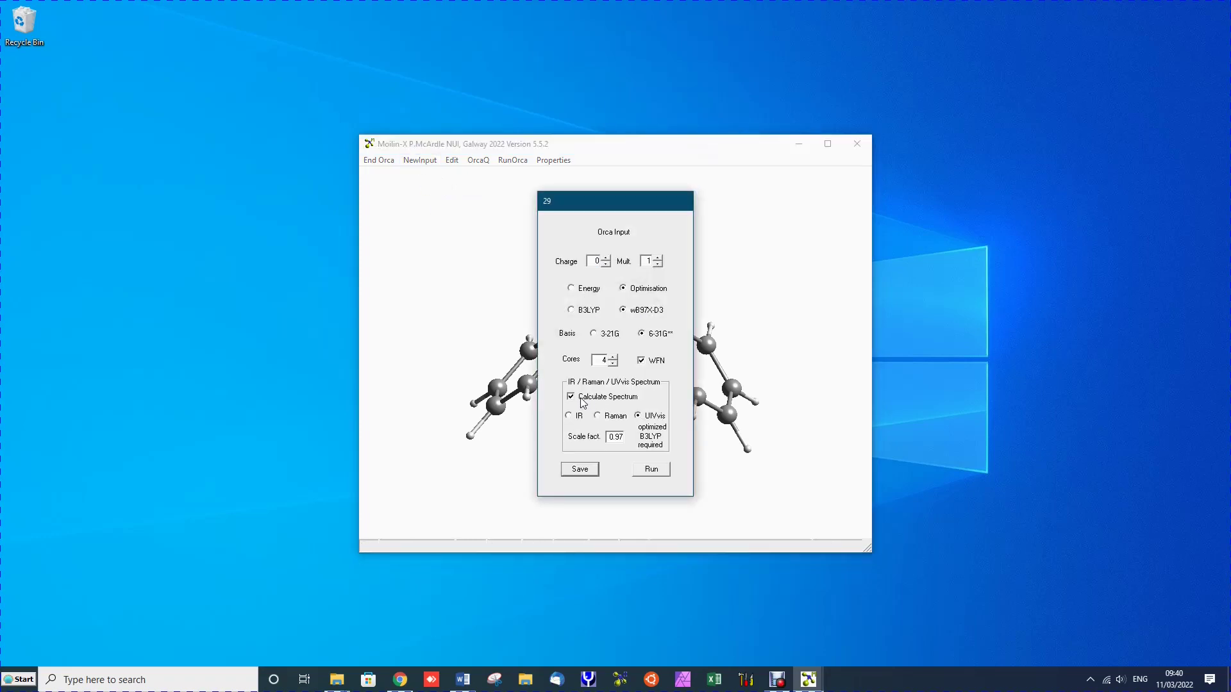
left_click(579, 469)
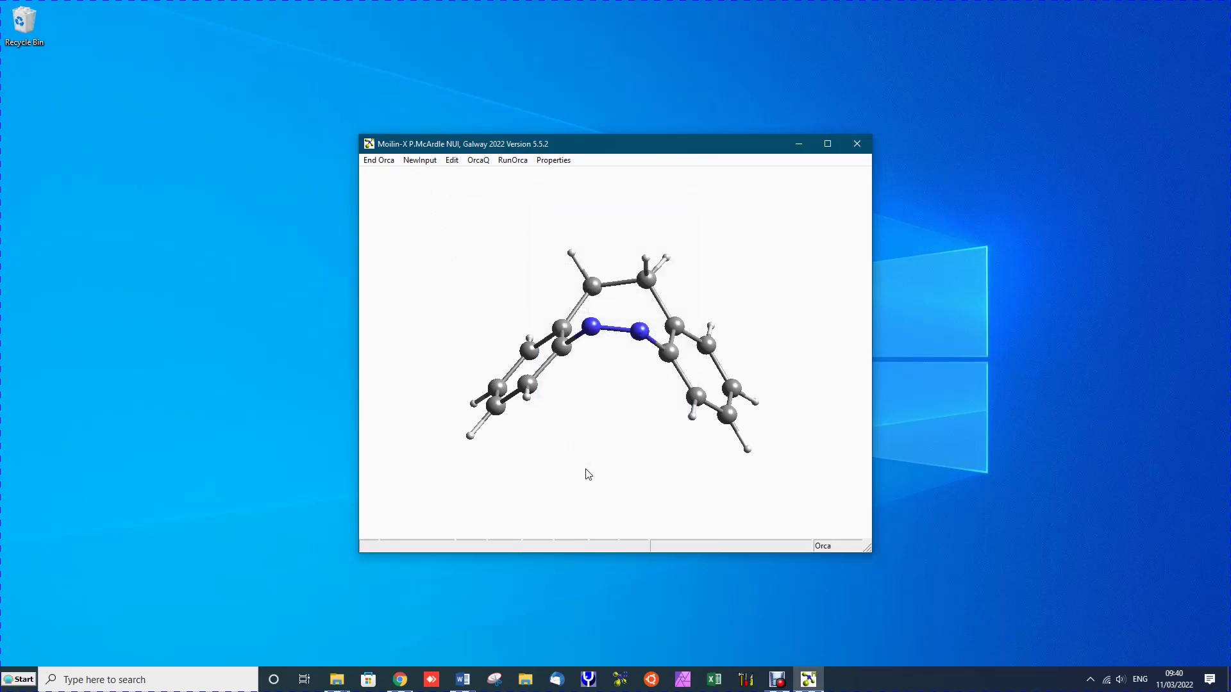
- Delete the existing ORCA queue, then add 1z_diazo.ino to the emptied queue
left_click(478, 161)
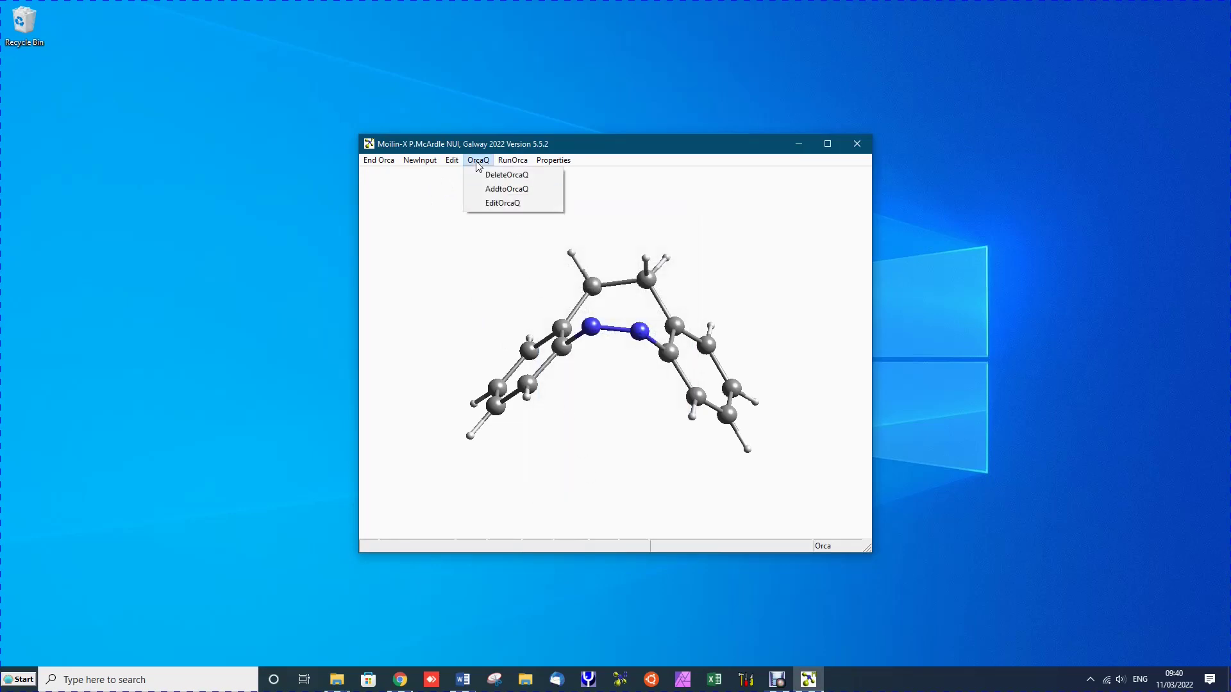
left_click(489, 175)
left_click(597, 388)
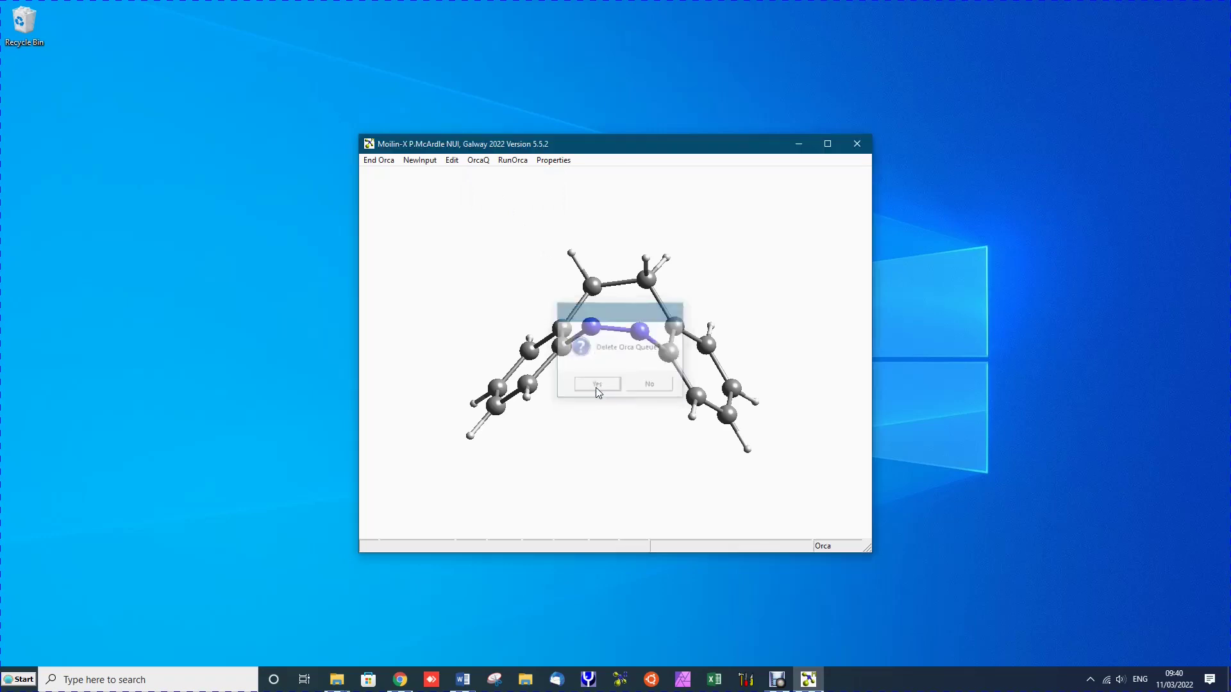
left_click(477, 163)
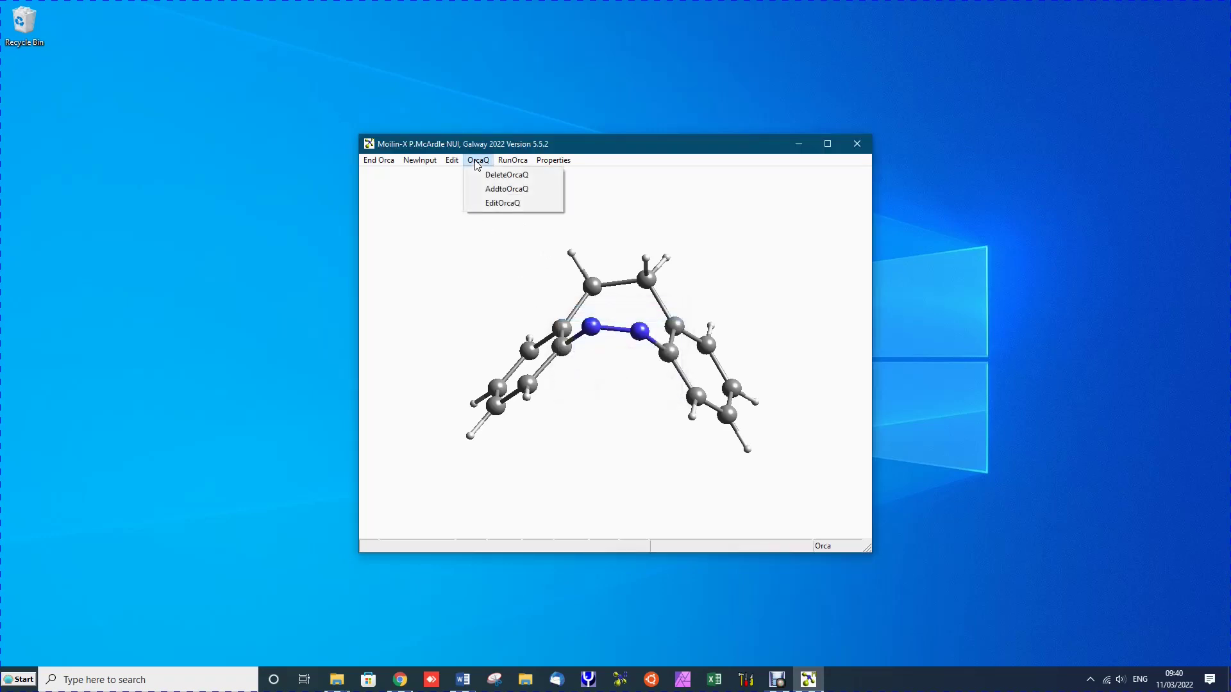
left_click(491, 190)
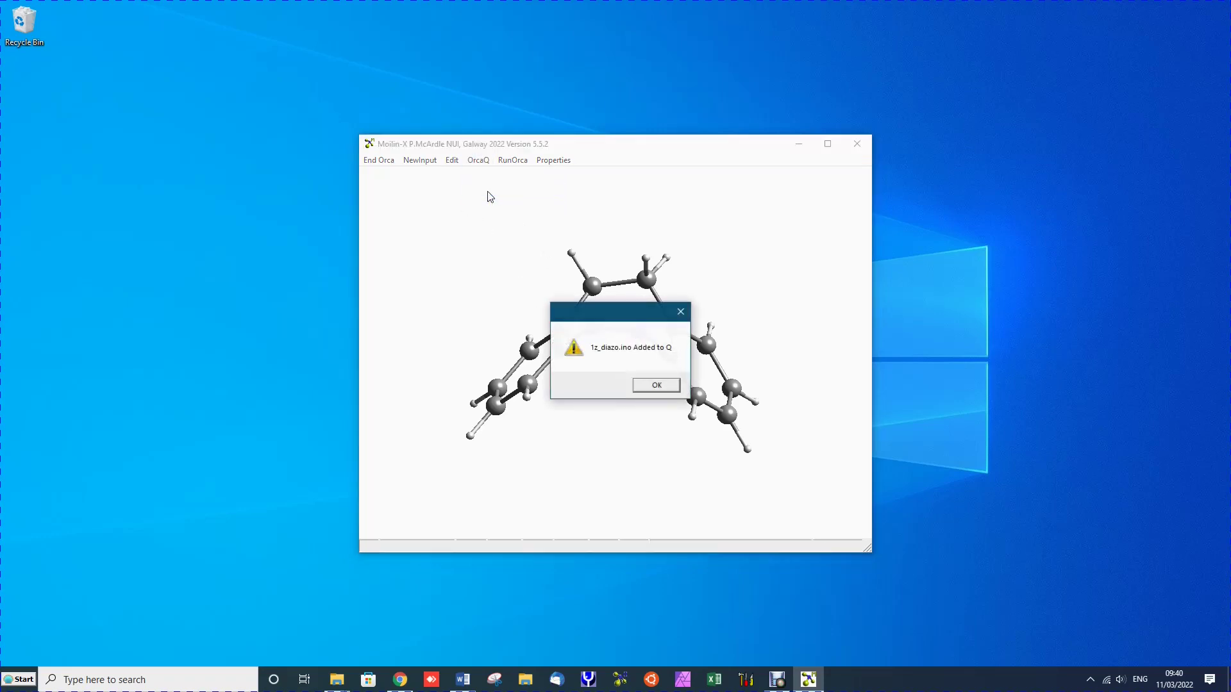
left_click(649, 387)
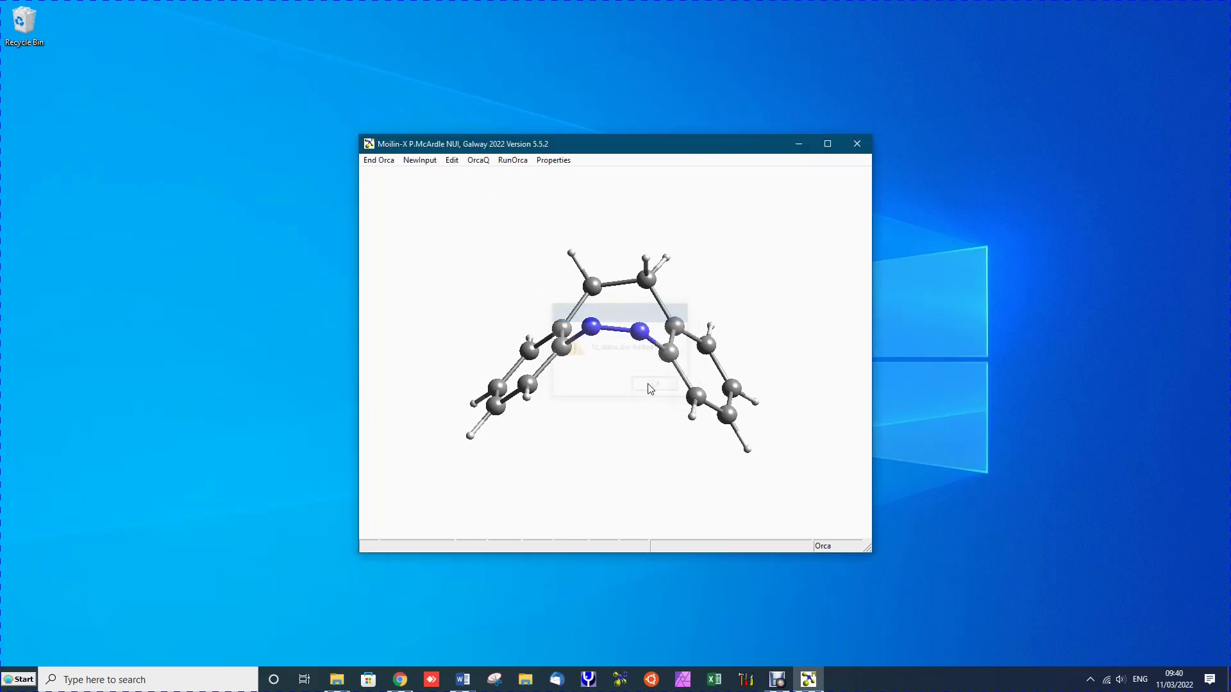
- Leave ORCA mode and reopen the 1E_DIAZO.xyz structure as the current job
left_click(375, 161)
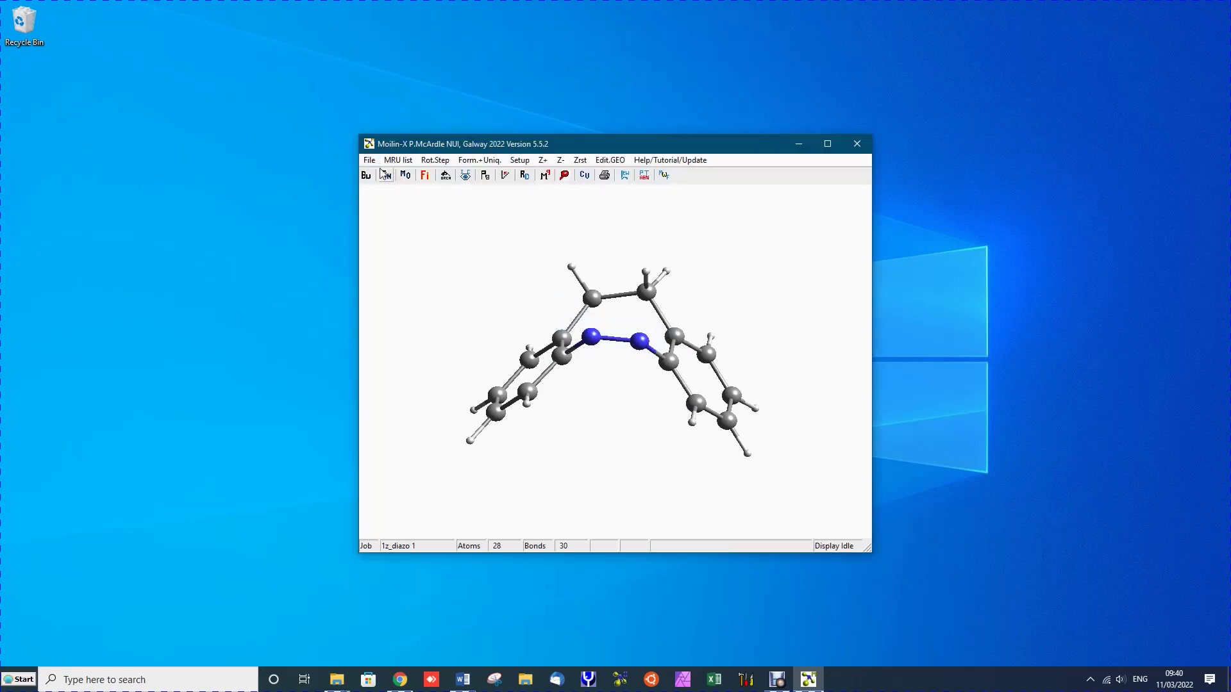
left_click(370, 161)
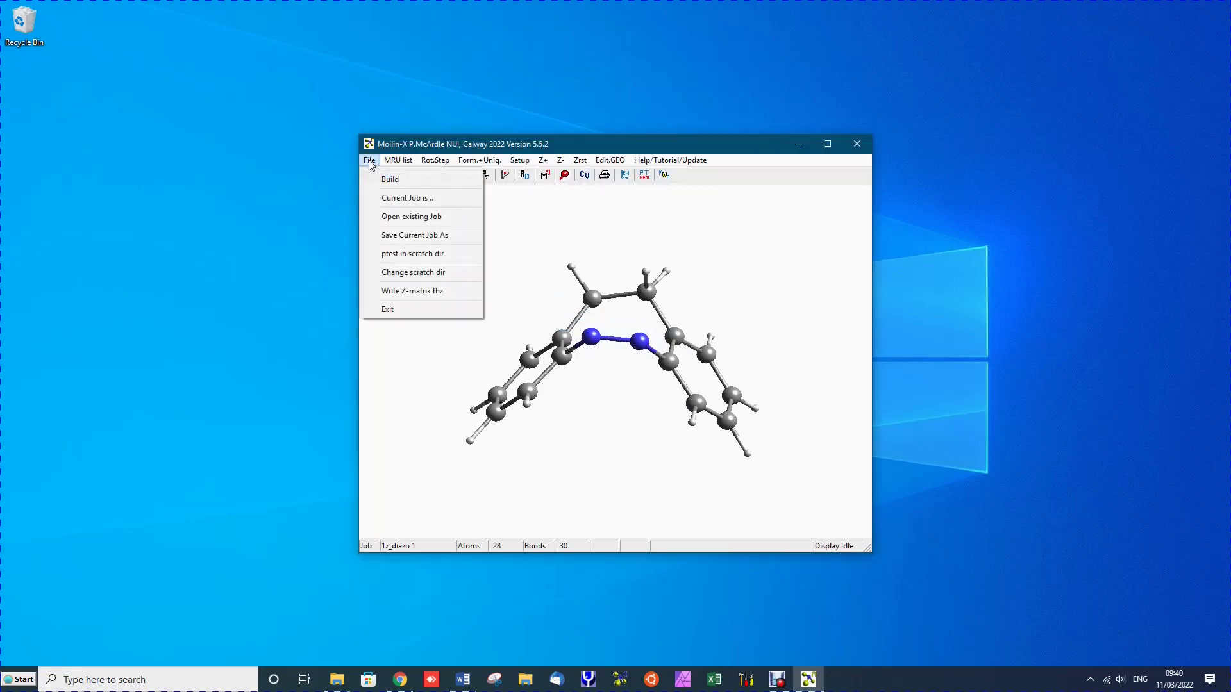
left_click(411, 216)
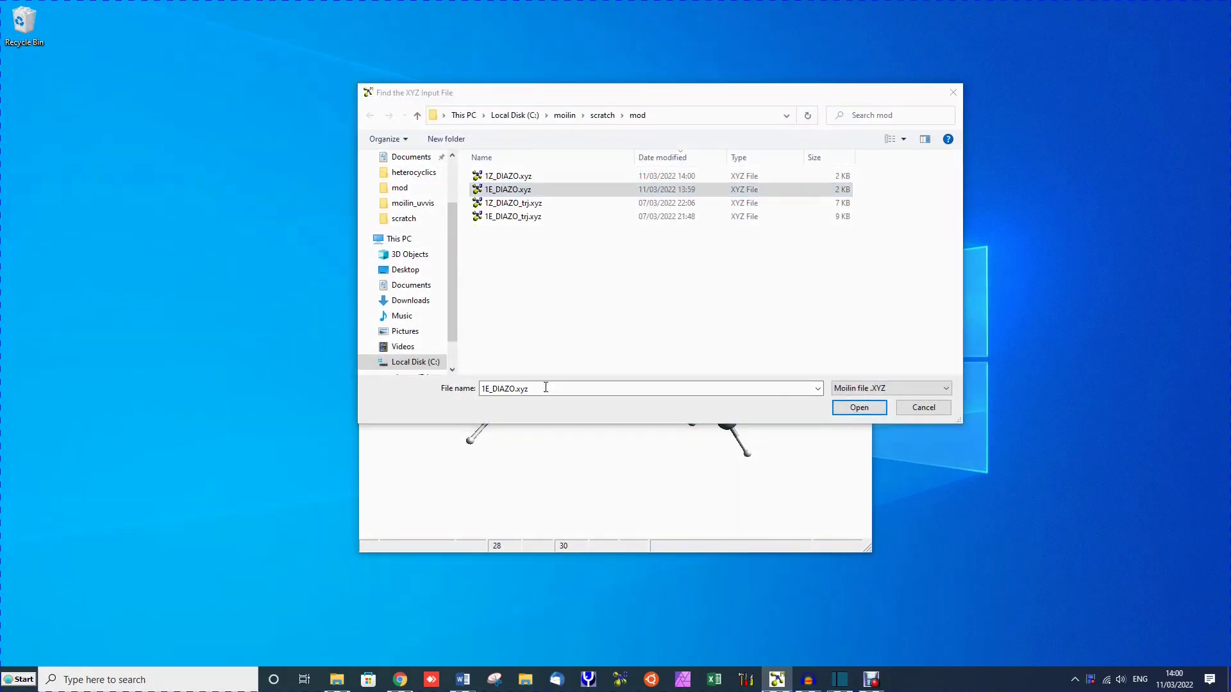
left_click(859, 408)
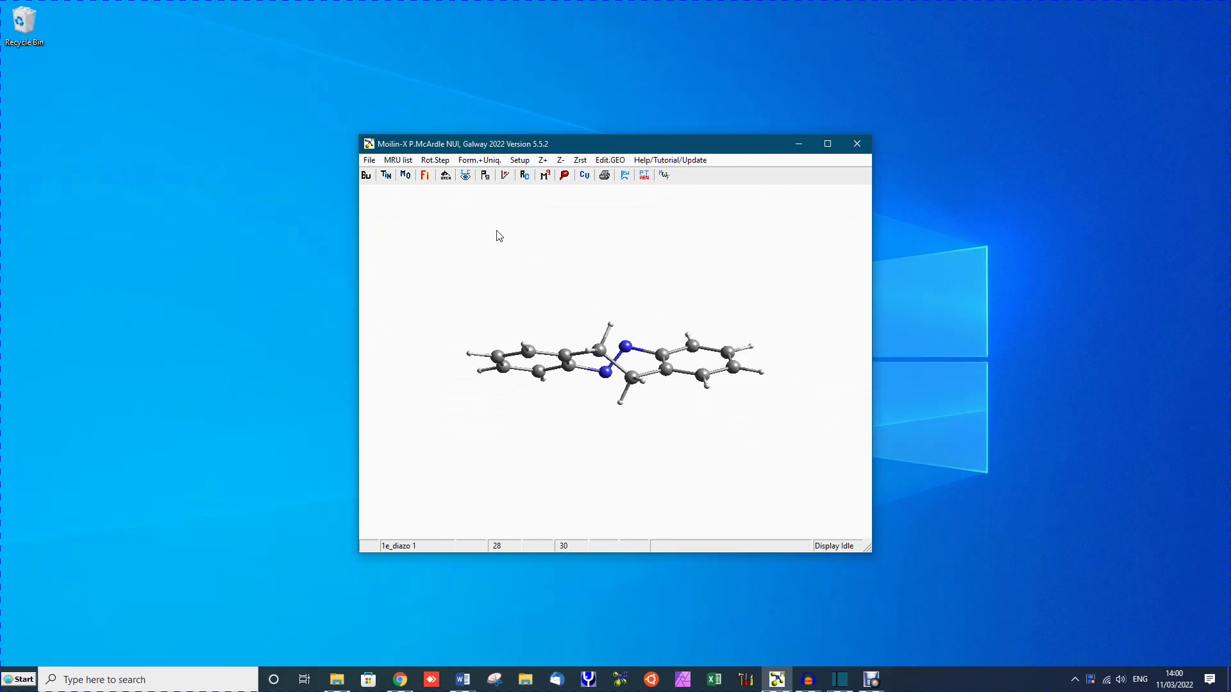
- Save a UVvis spectrum ORCA input, 1e_diazo.ino, and add it to the ORCA queue
left_click(447, 176)
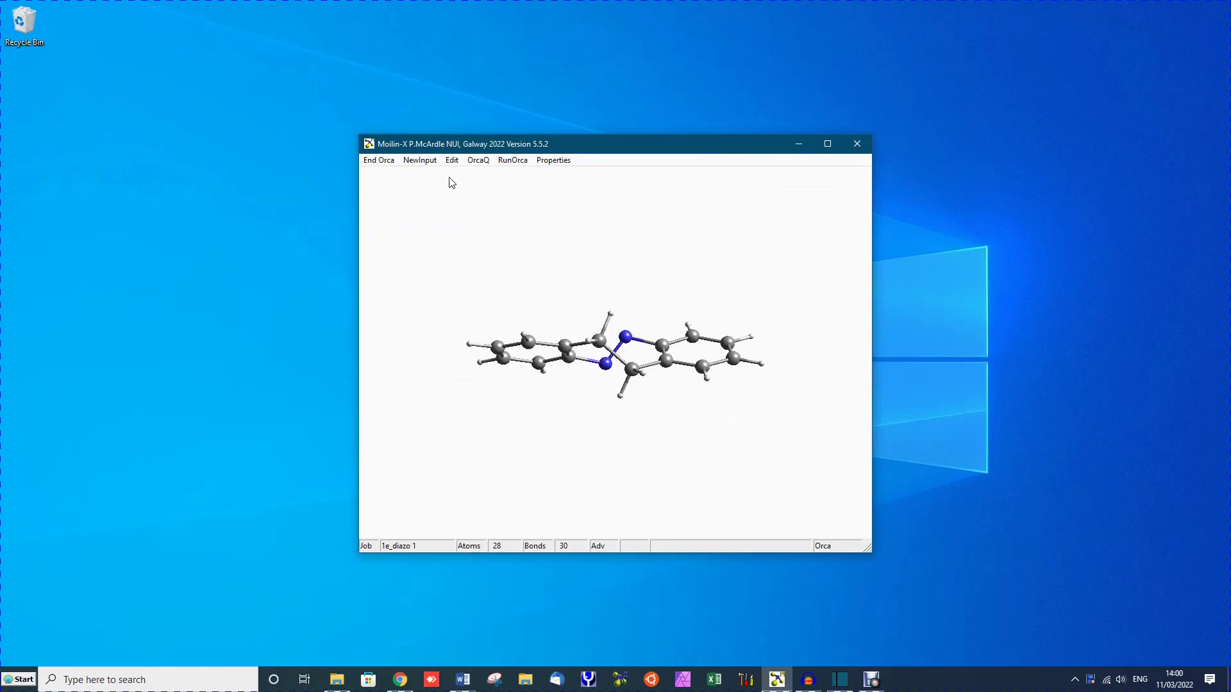
left_click(425, 164)
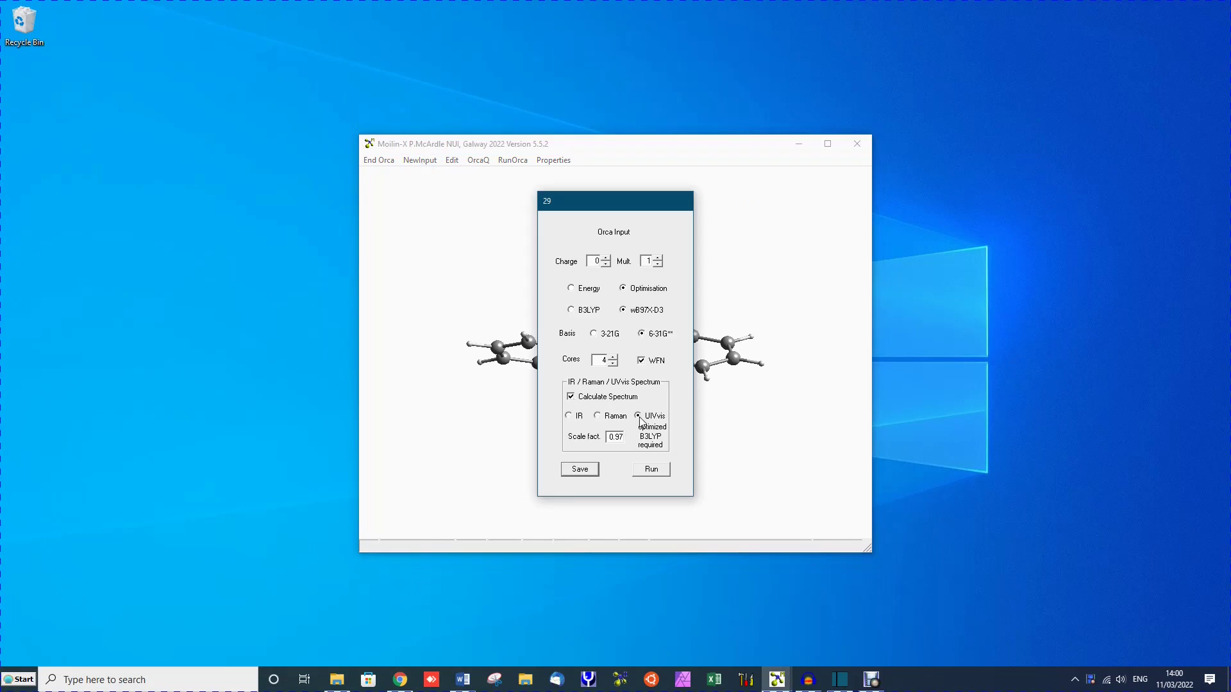
left_click(588, 471)
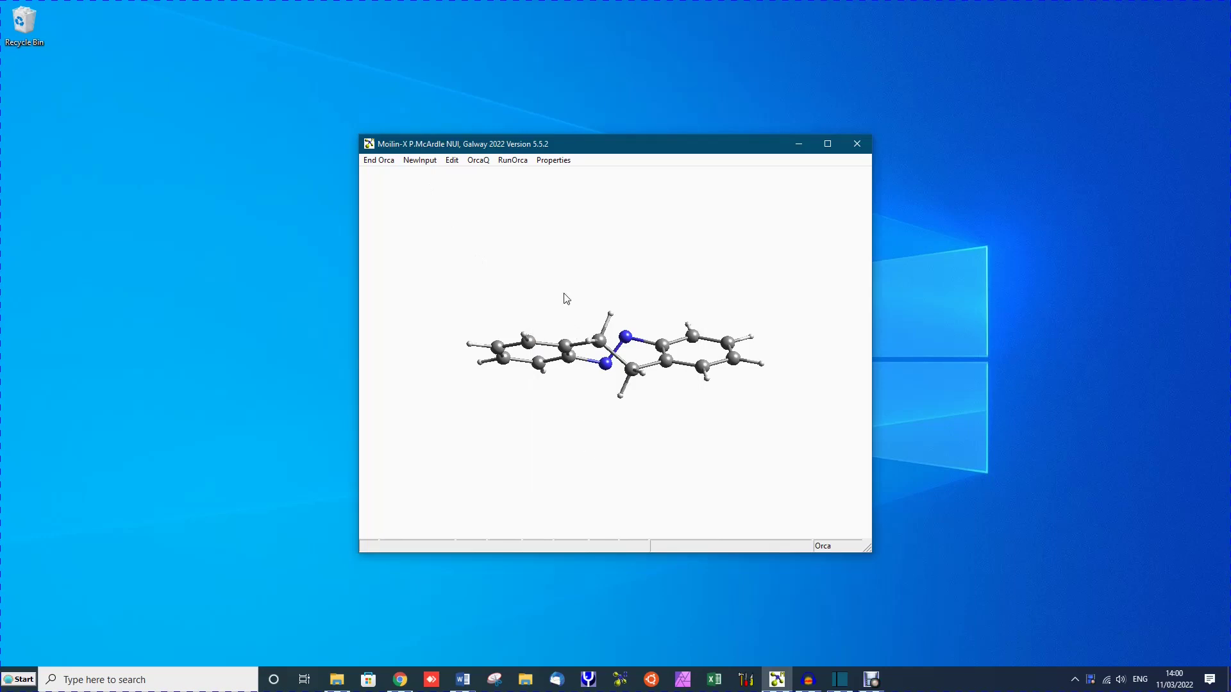
left_click(478, 161)
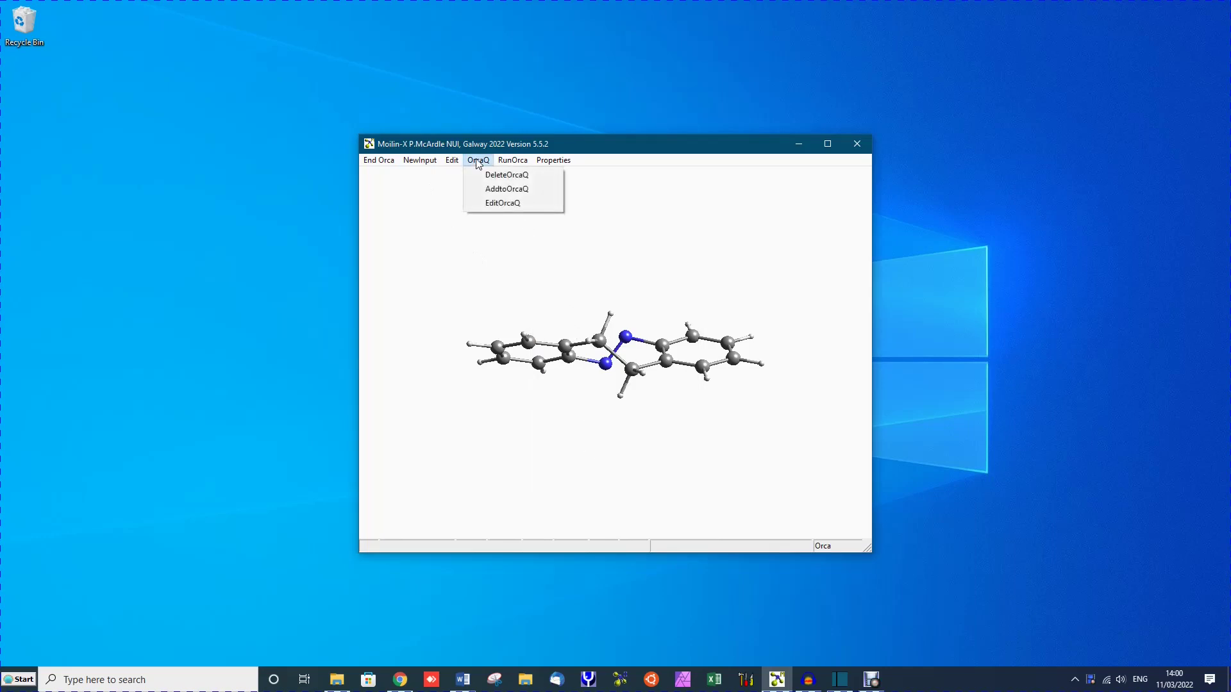
left_click(486, 190)
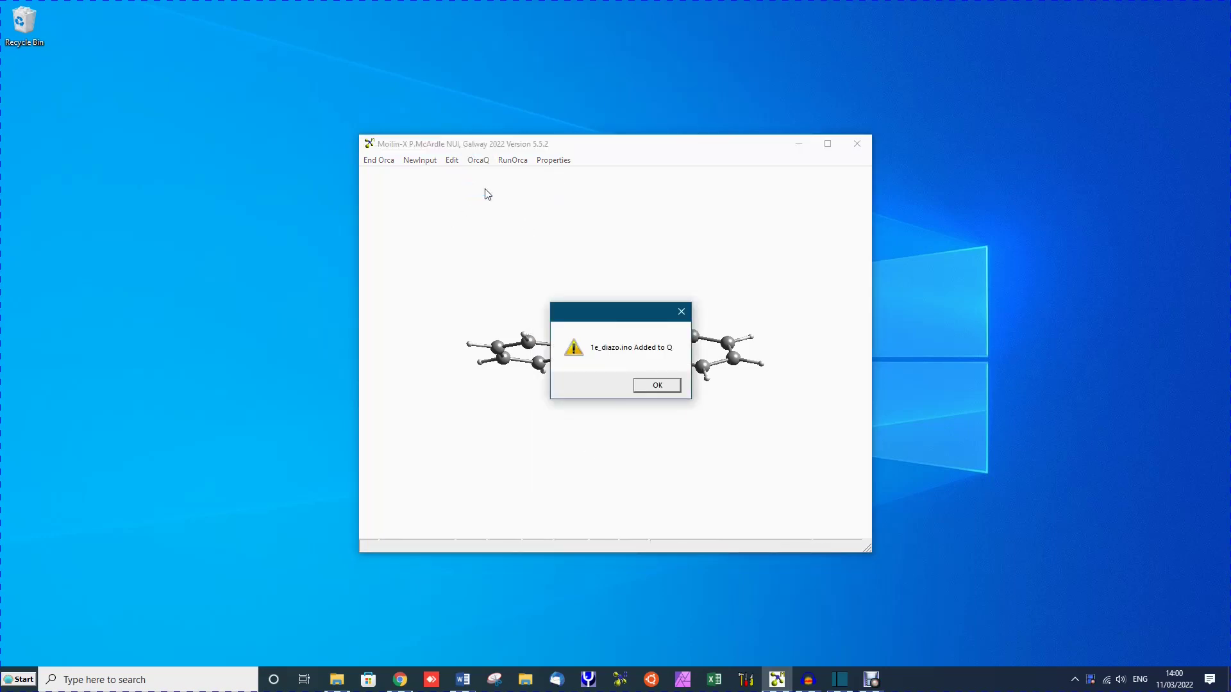
left_click(649, 388)
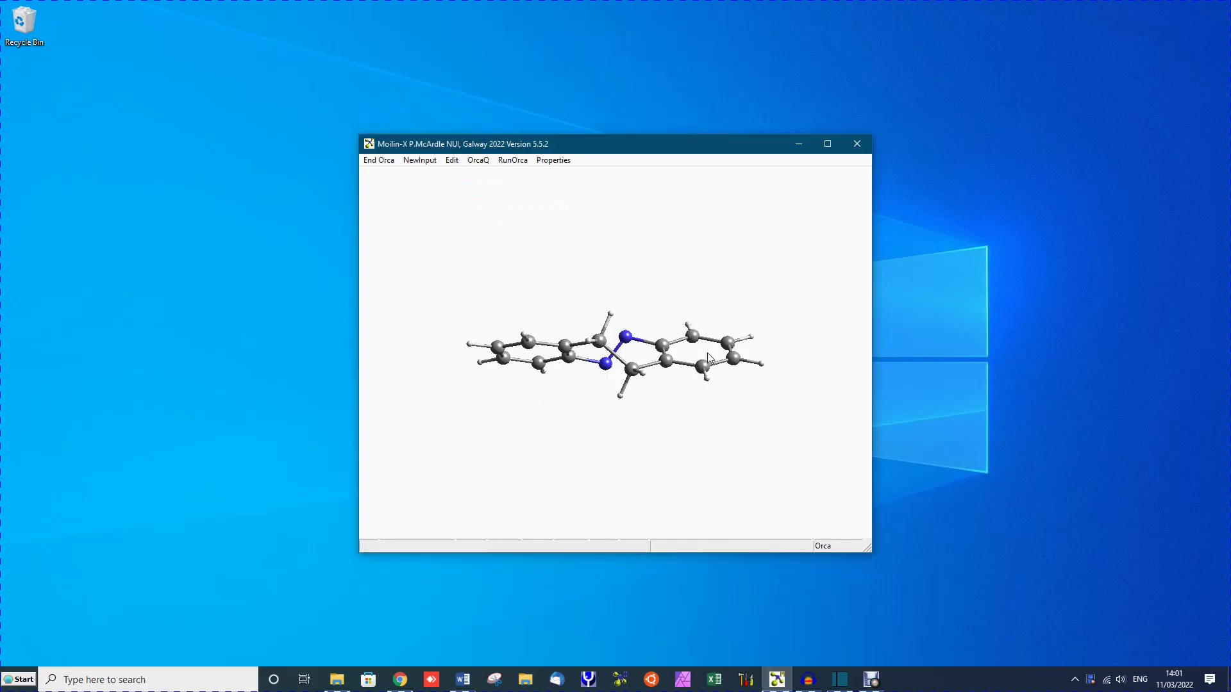
- Close Moilin-X and run OSCAIL's ORCA queue until both 1Z_DIAZO and 1E_DIAZO jobs finish
left_click(858, 146)
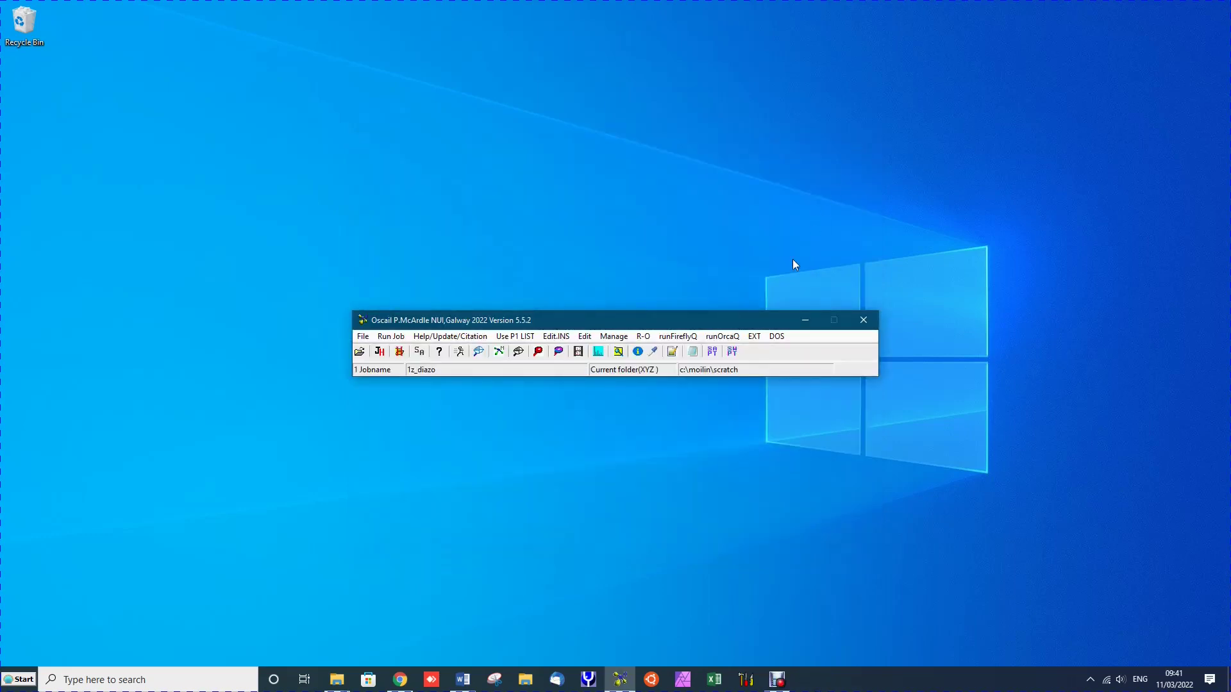
left_click(723, 336)
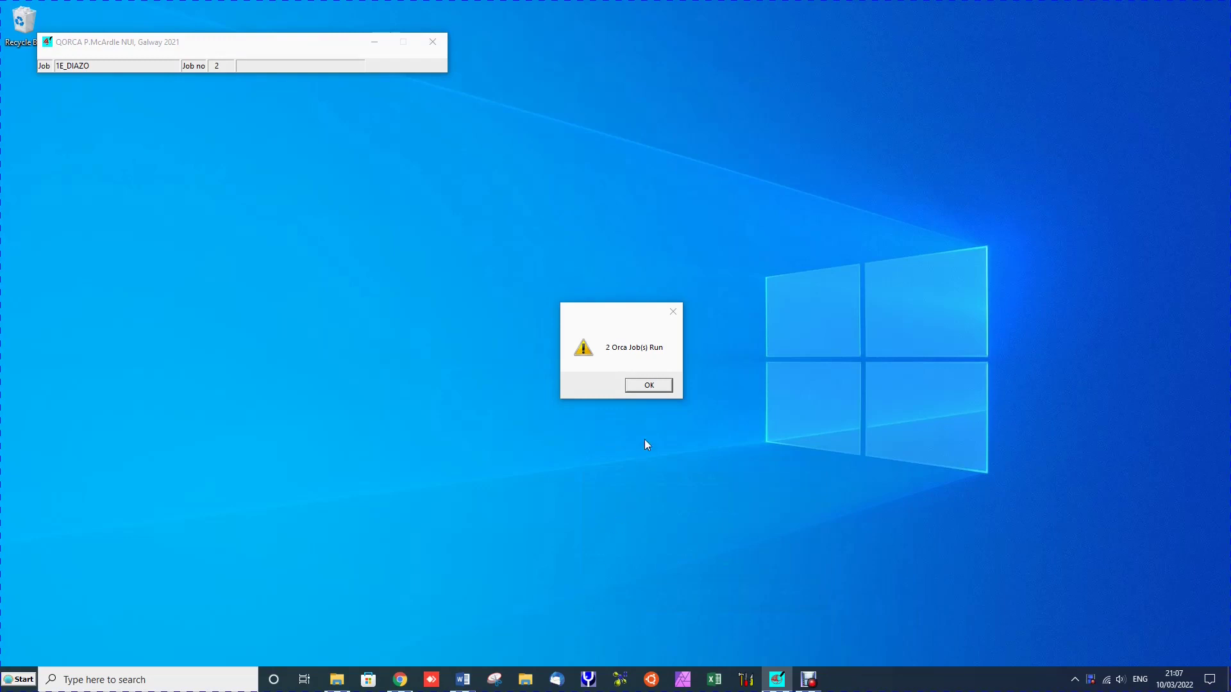
left_click(649, 385)
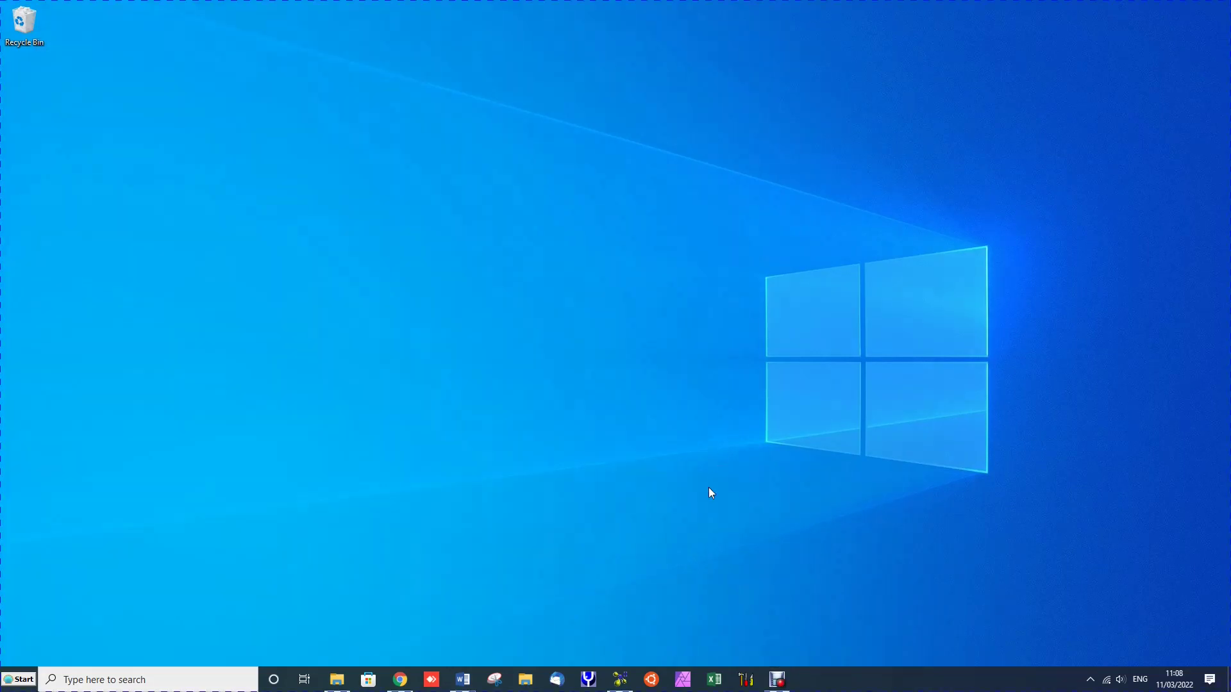
- Reopen the 1z_diazo job viewer, update its ORCA properties and plot its UV-visible spectrum
left_click(620, 680)
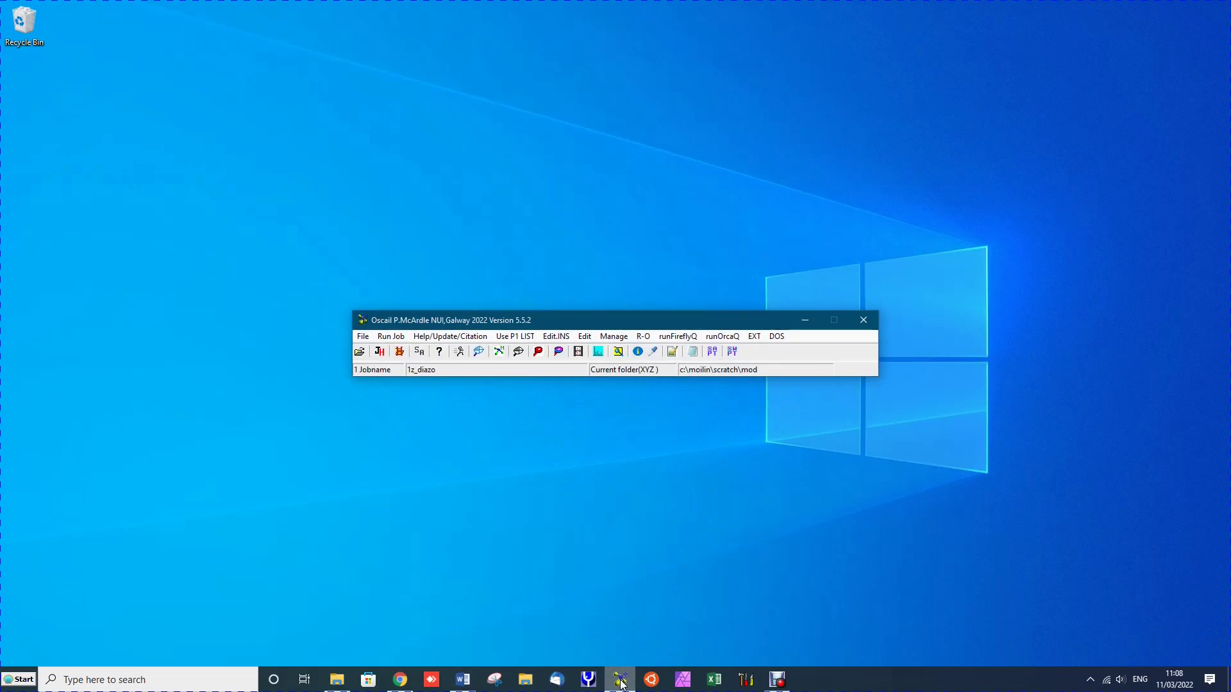
left_click(499, 351)
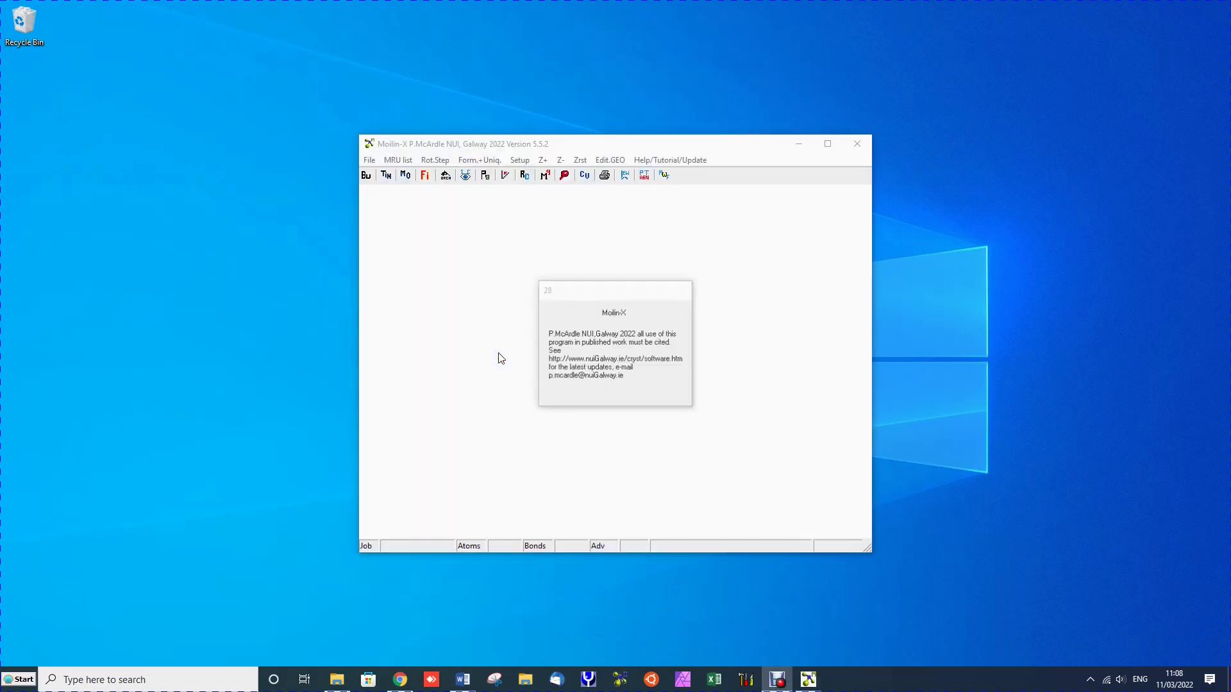
left_click(445, 176)
left_click(552, 162)
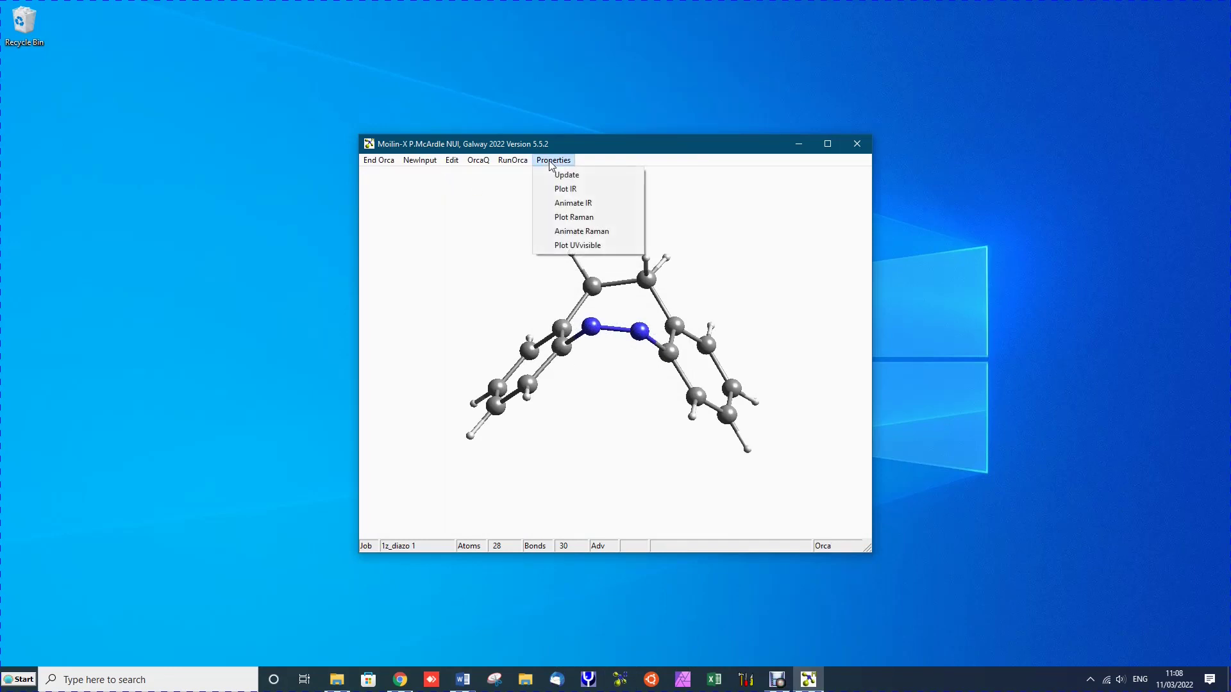
left_click(556, 177)
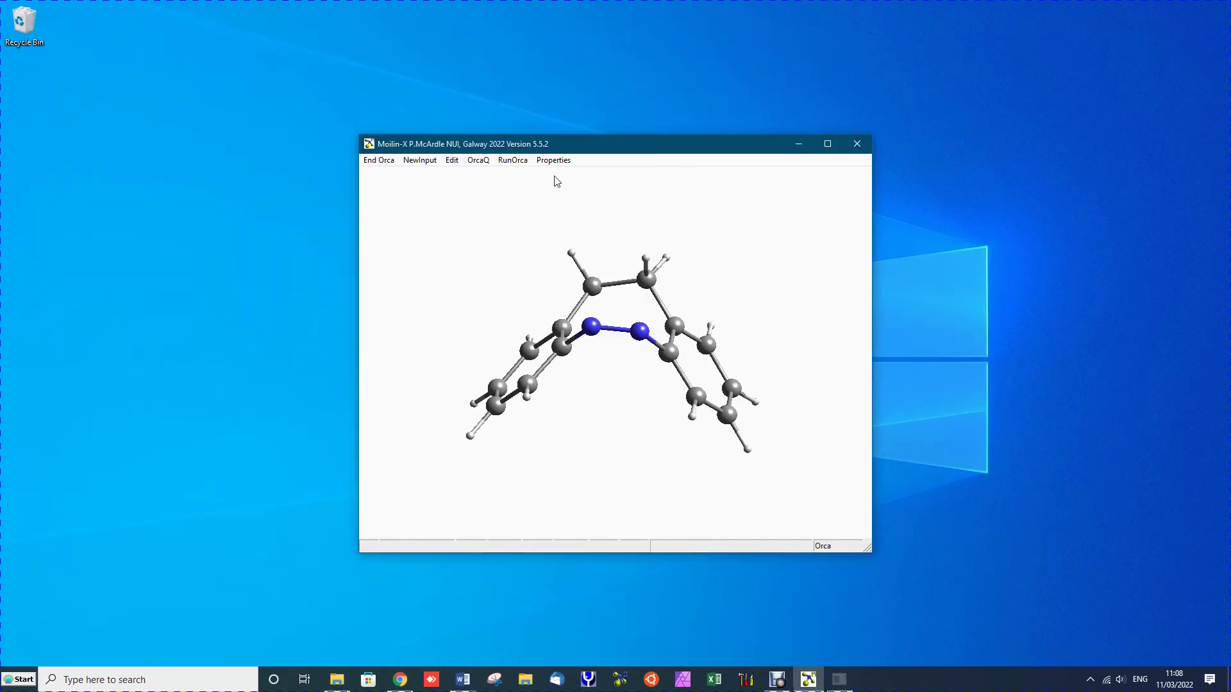
left_click(555, 163)
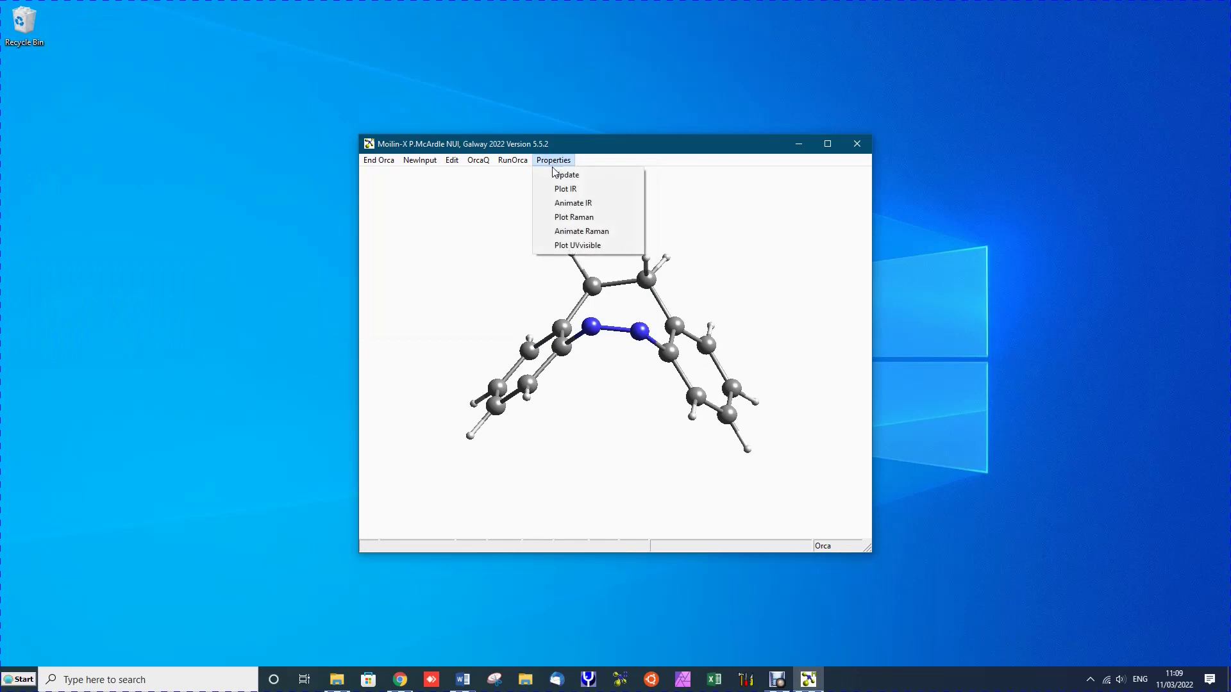
left_click(563, 247)
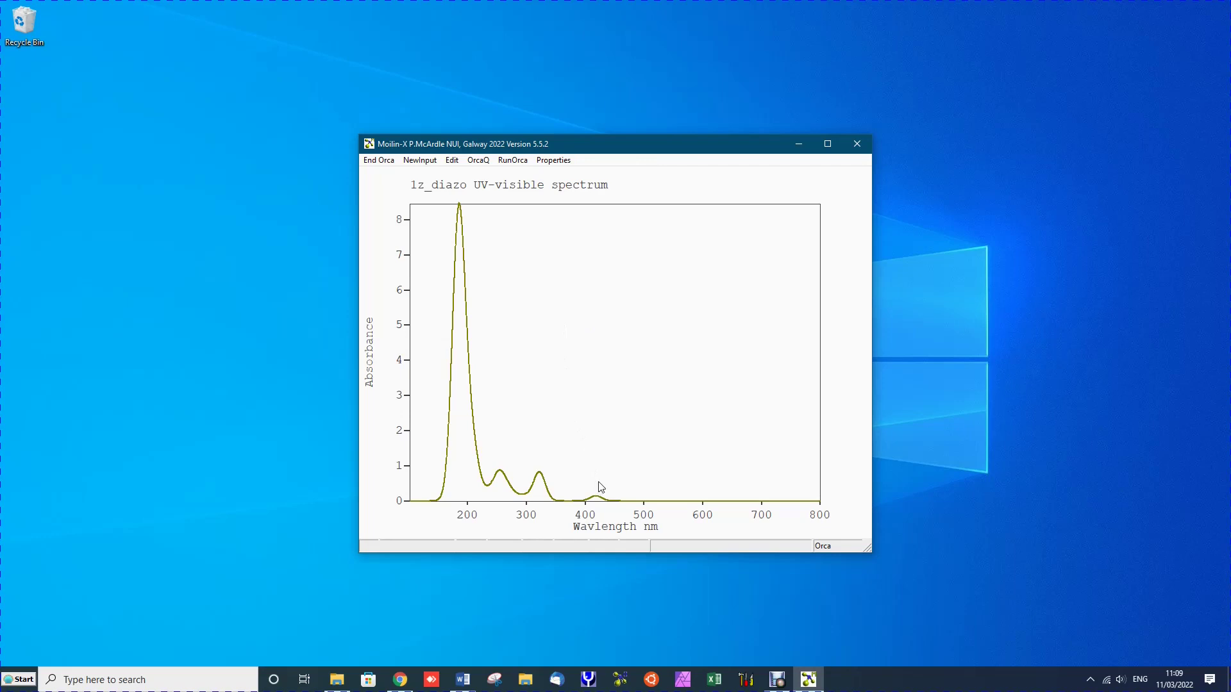
- Close the 1z_diazo plot and open the existing 1E_DIAZO.xyz job
left_click(864, 145)
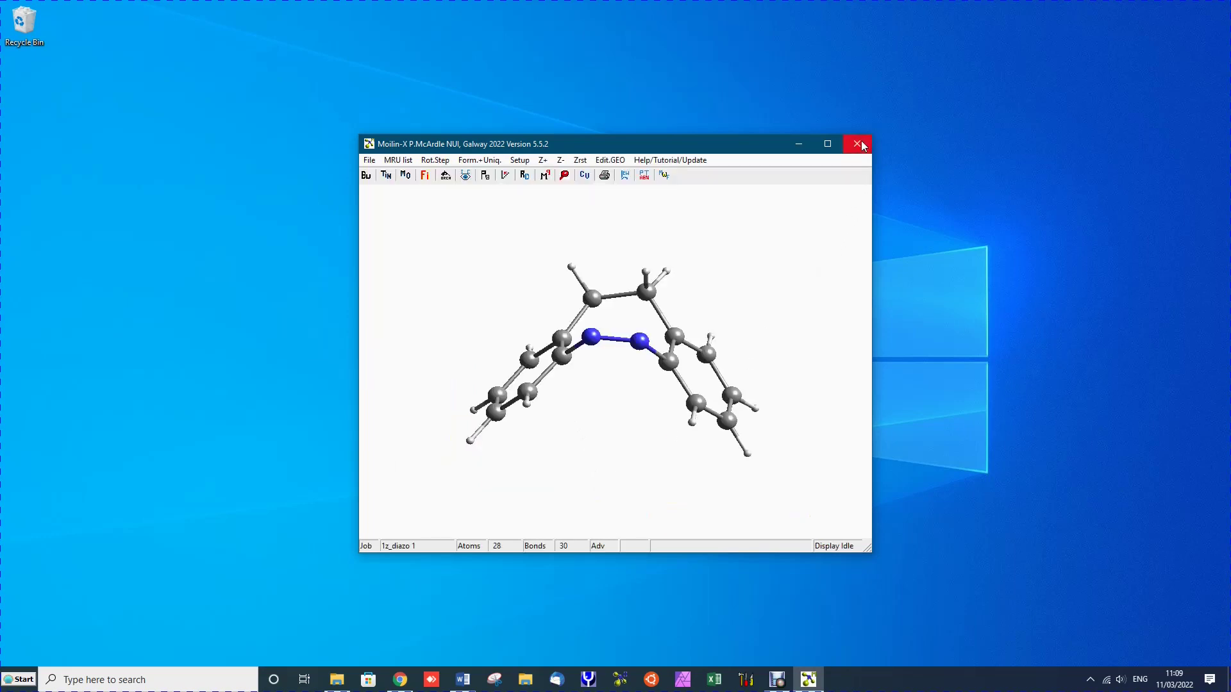
left_click(368, 161)
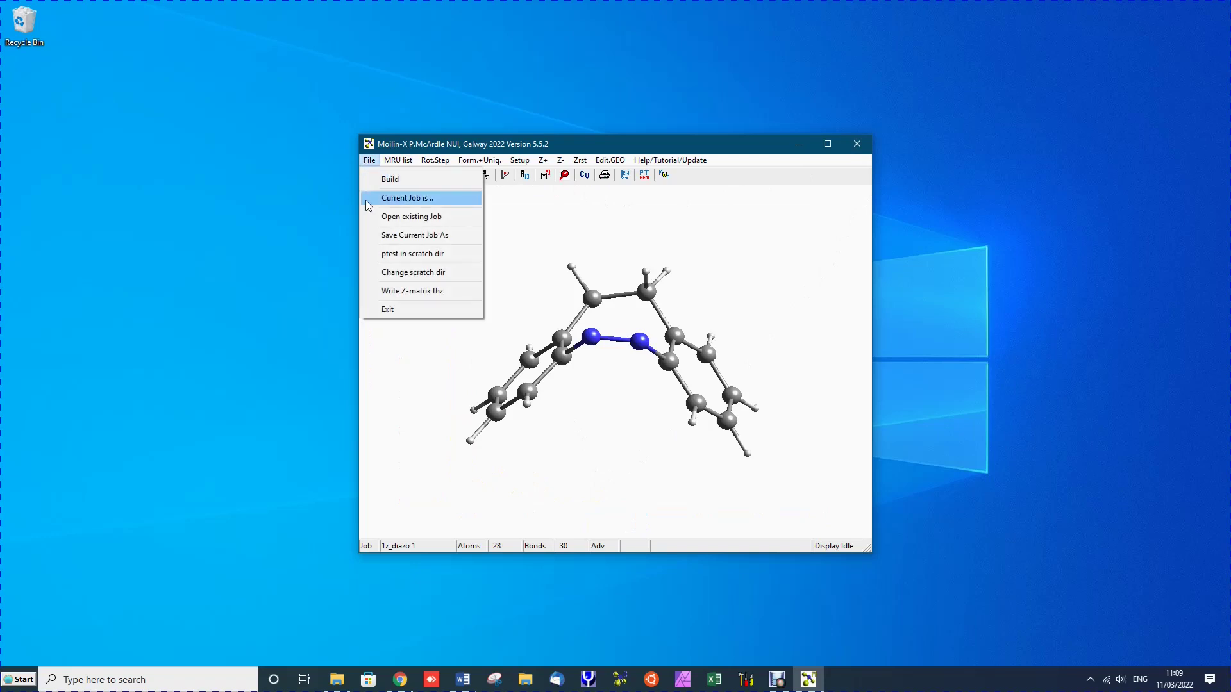
left_click(394, 217)
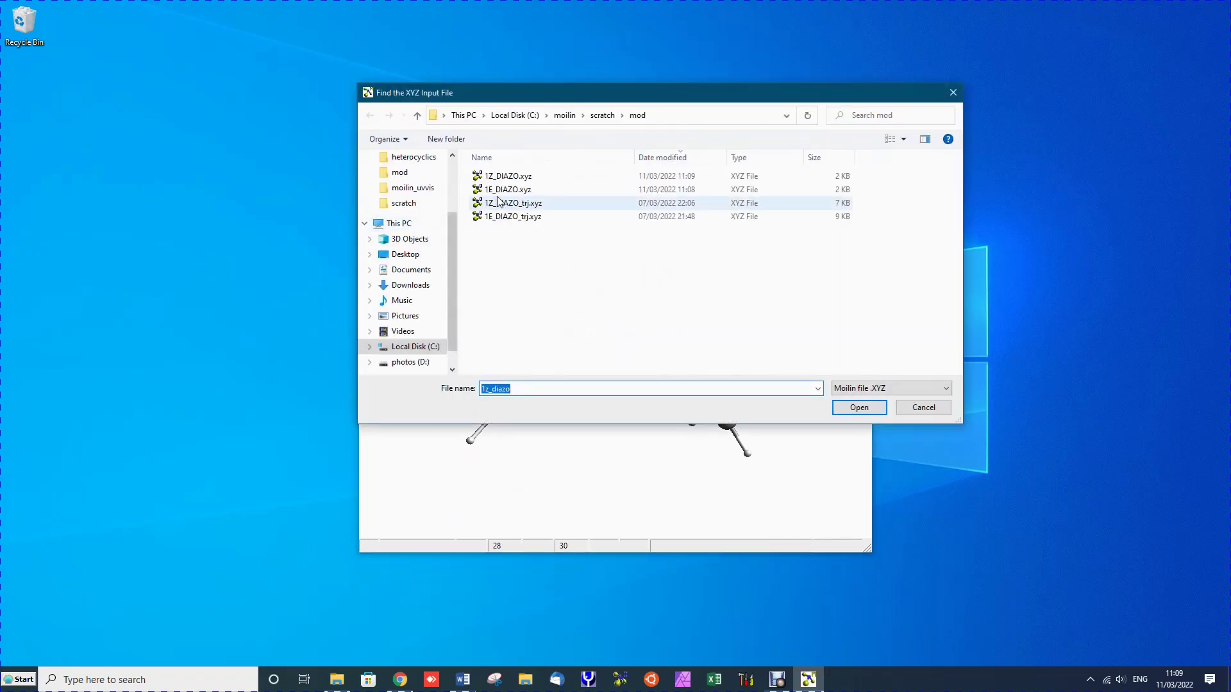
left_click(507, 190)
left_click(852, 407)
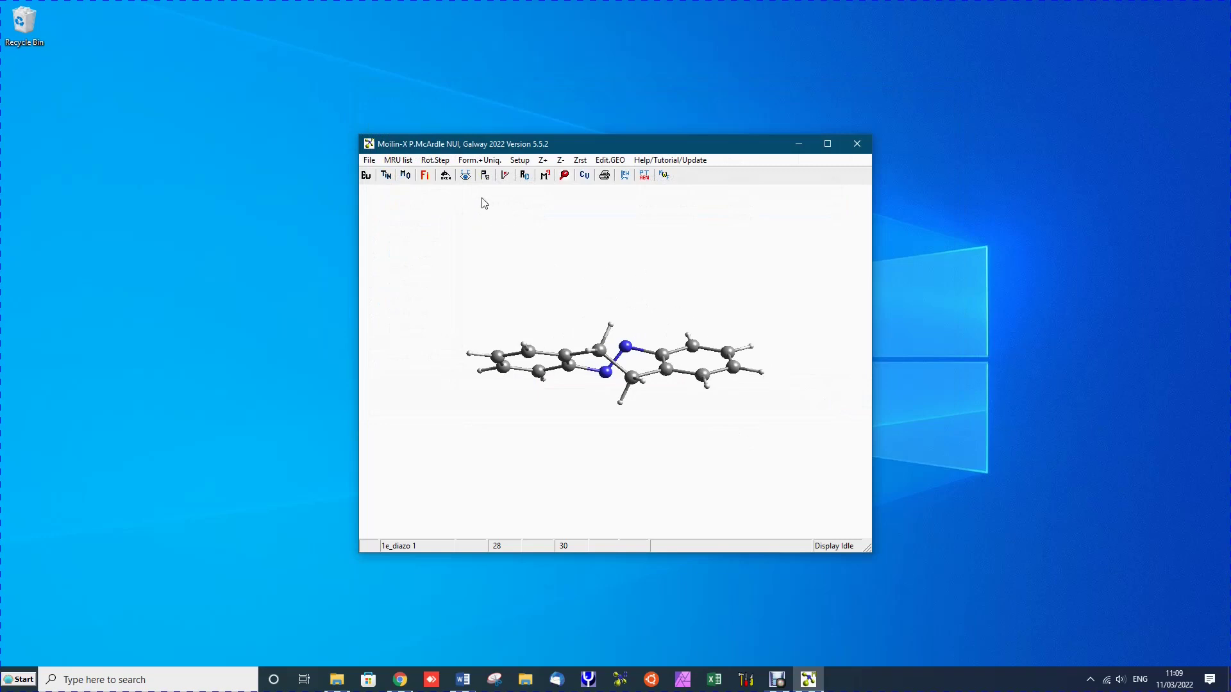
- Update the 1e_diazo ORCA properties, plot its UV-visible spectrum, then close the plot
left_click(446, 177)
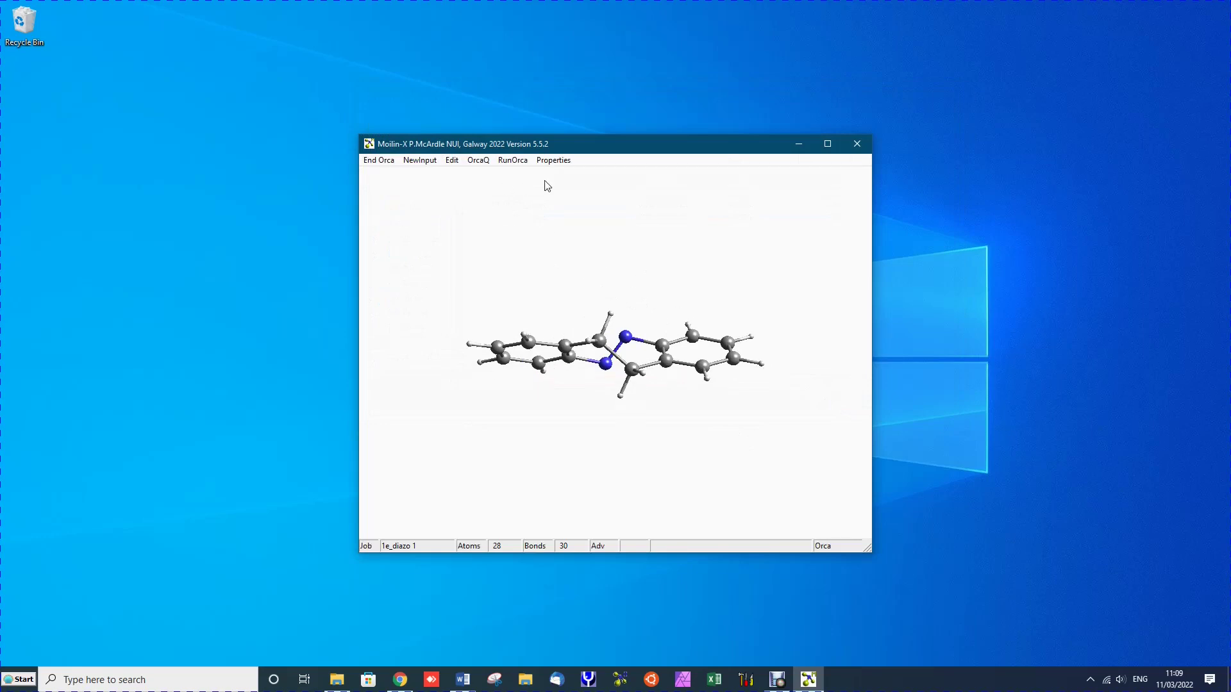
left_click(550, 163)
left_click(556, 177)
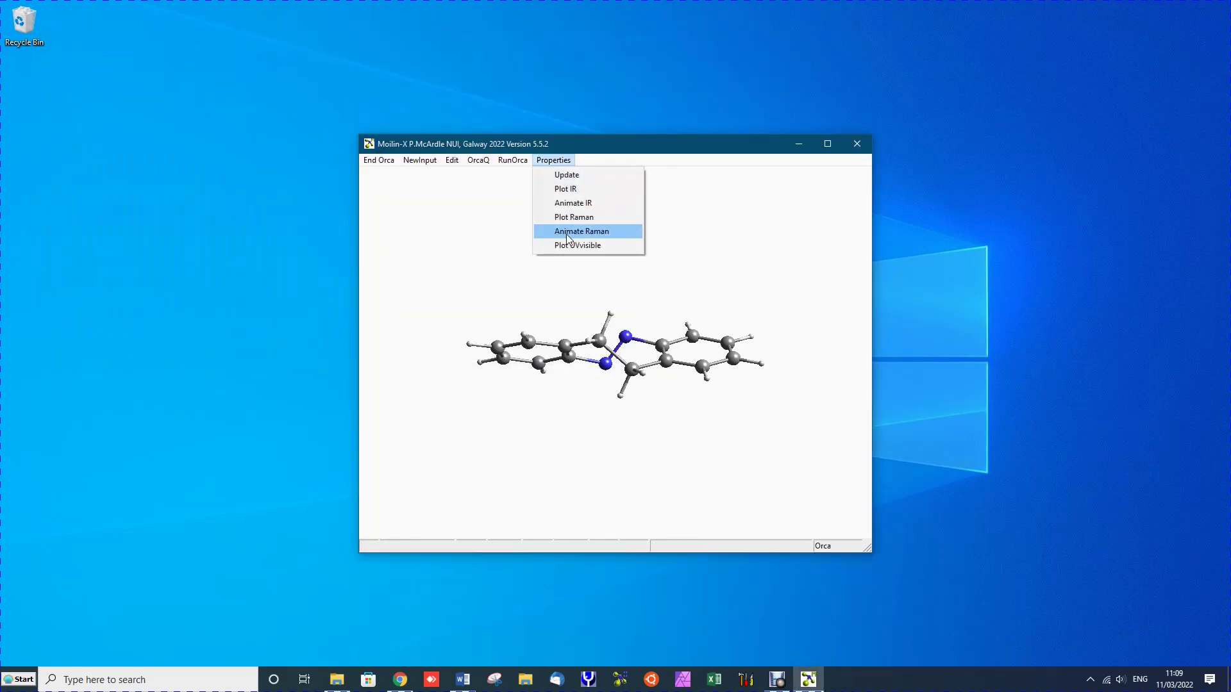
left_click(571, 245)
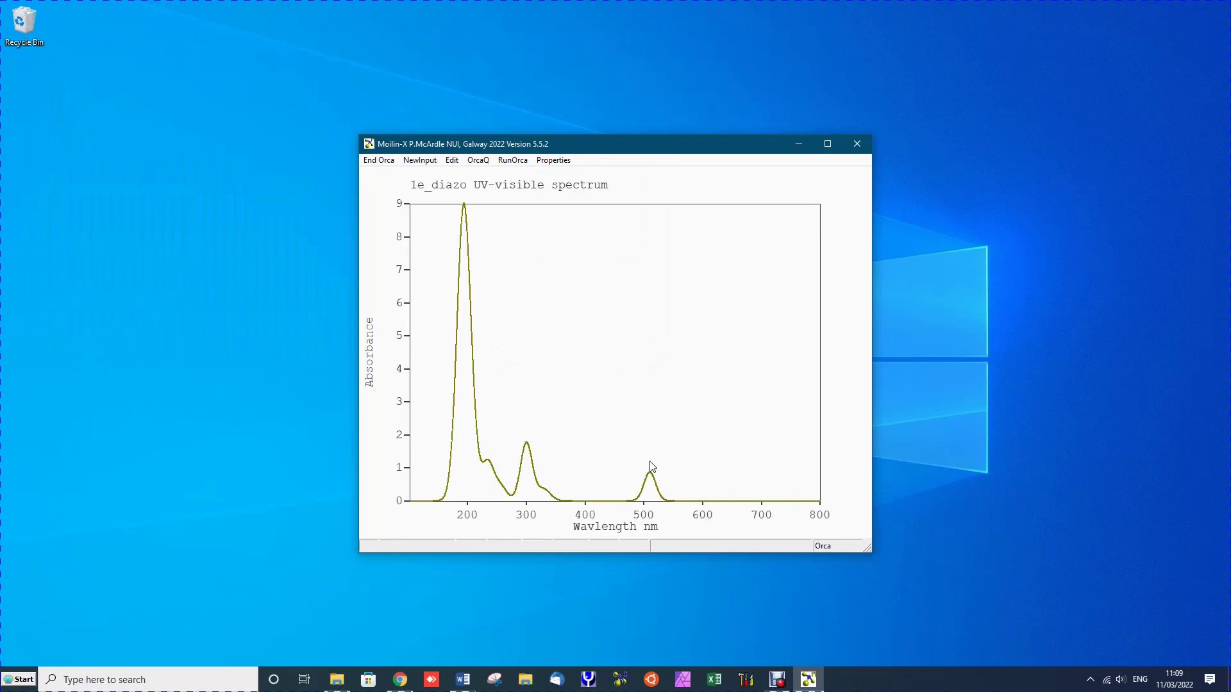
left_click(856, 150)
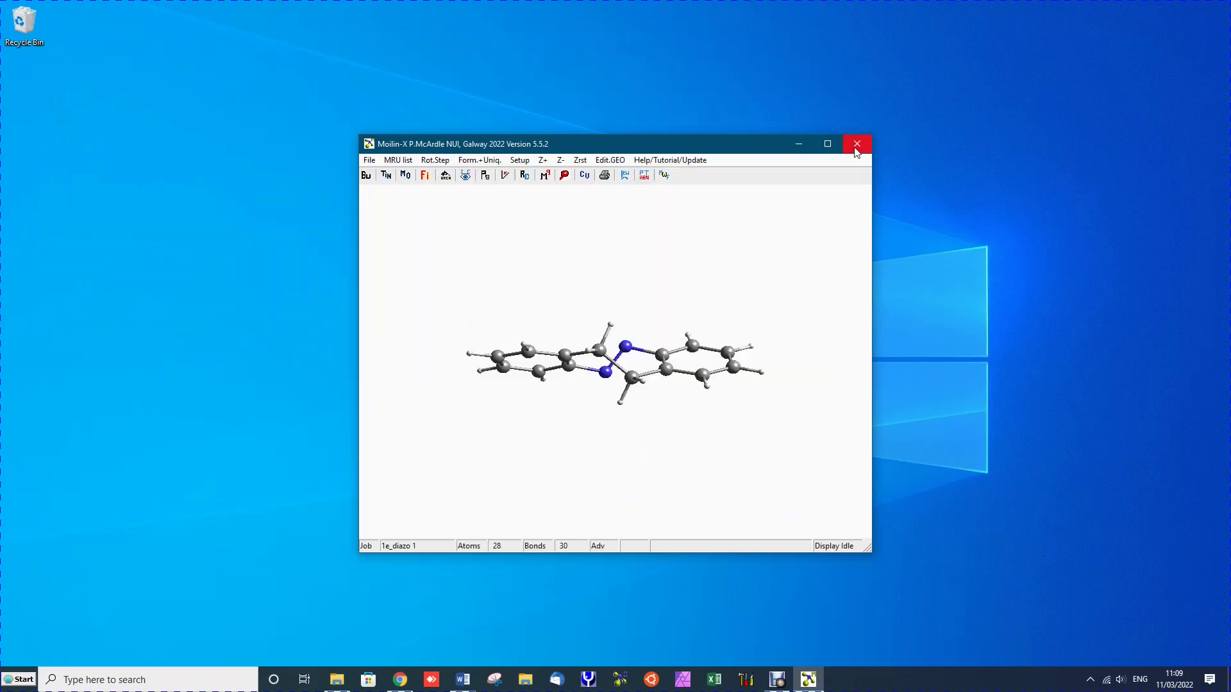
- In the mod scratch folder, view 1e_diazo_UVvis.png in IrfanView and then close it
left_click(799, 145)
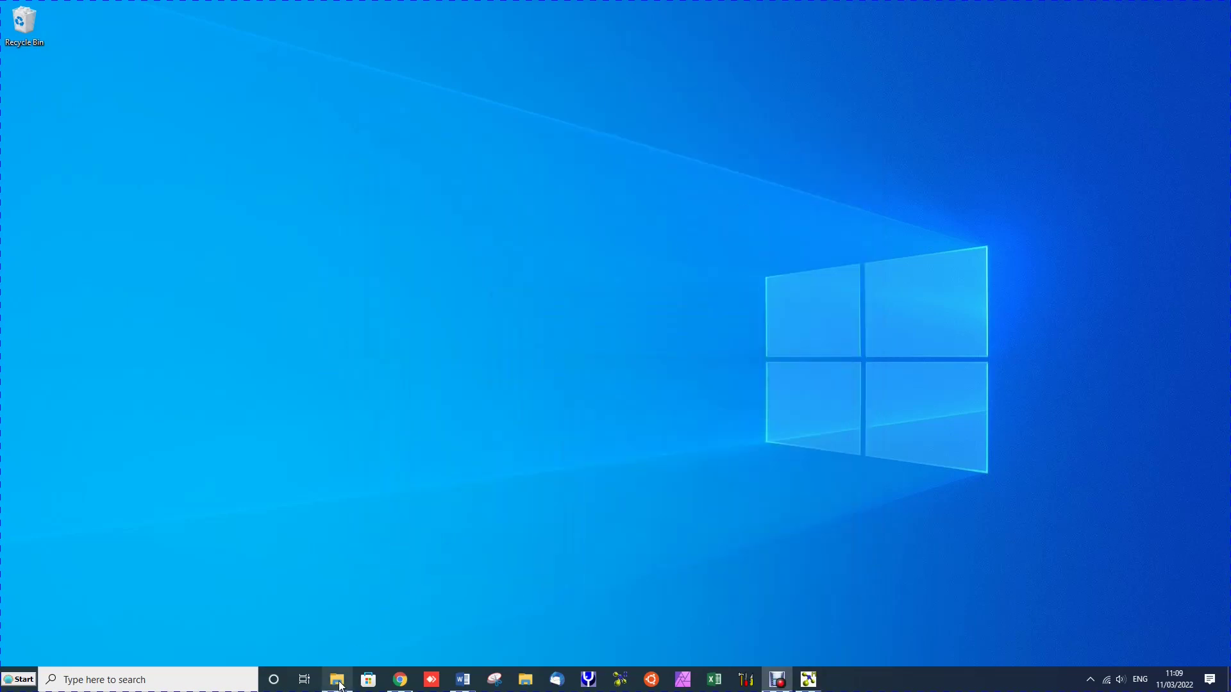
left_click(338, 680)
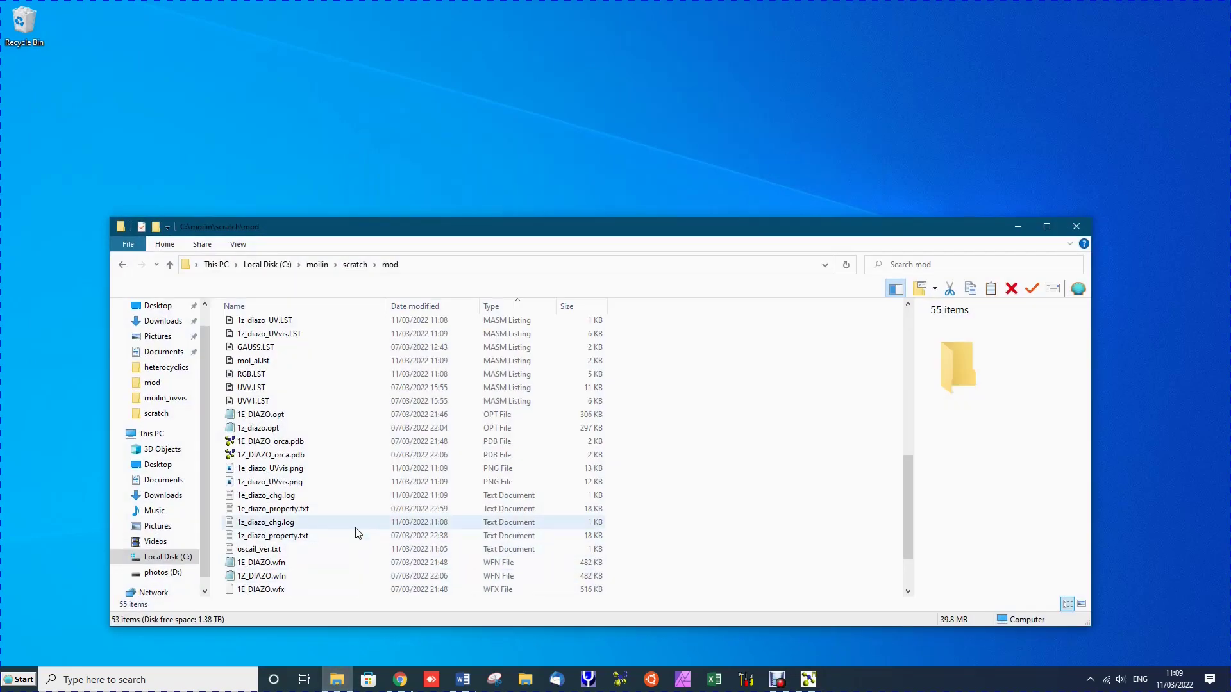
left_click(297, 473)
right_click(297, 475)
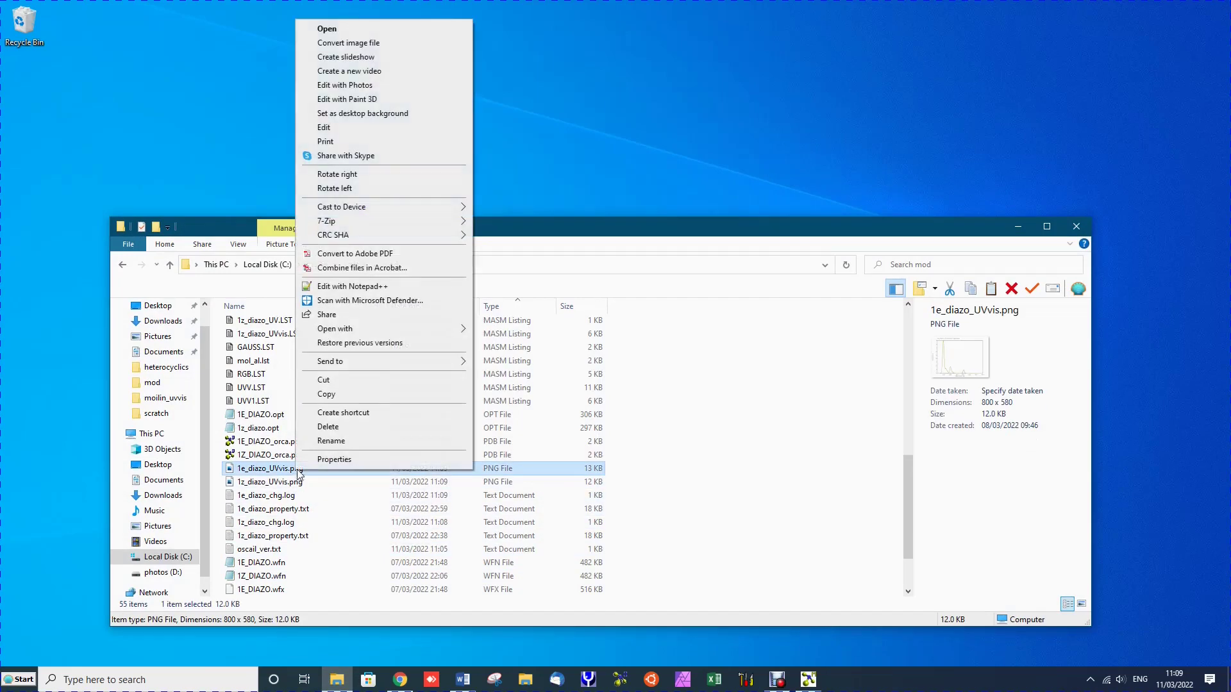
mouse_move(423, 334)
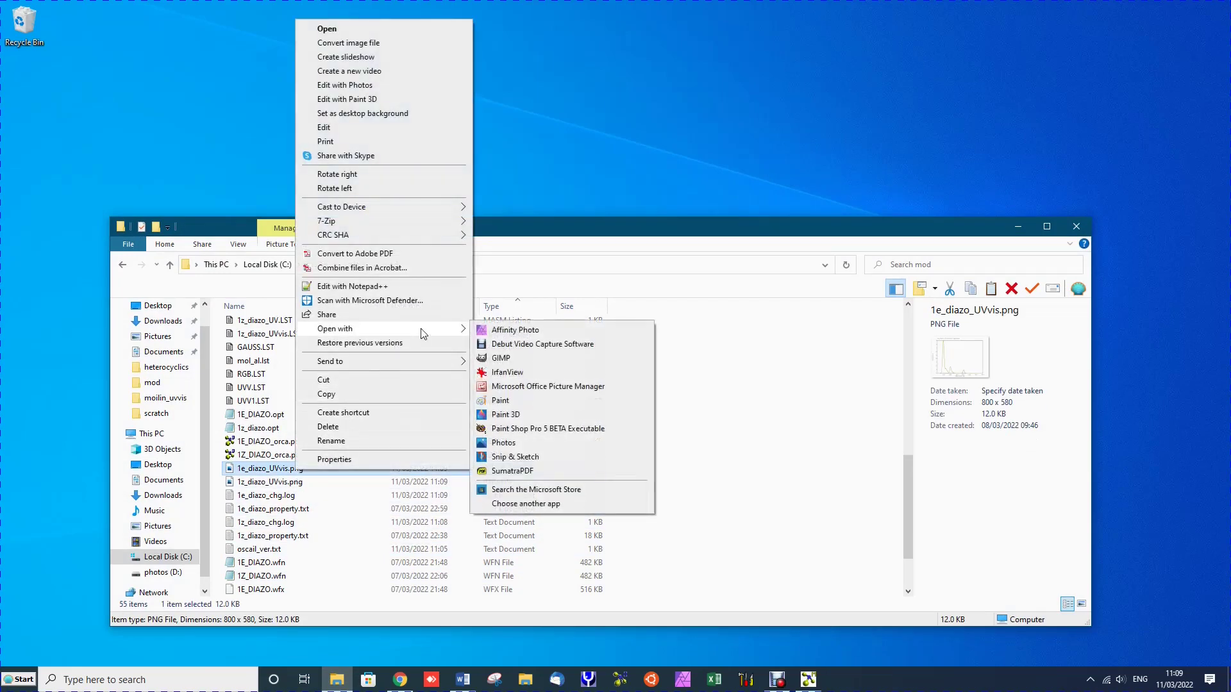
left_click(496, 373)
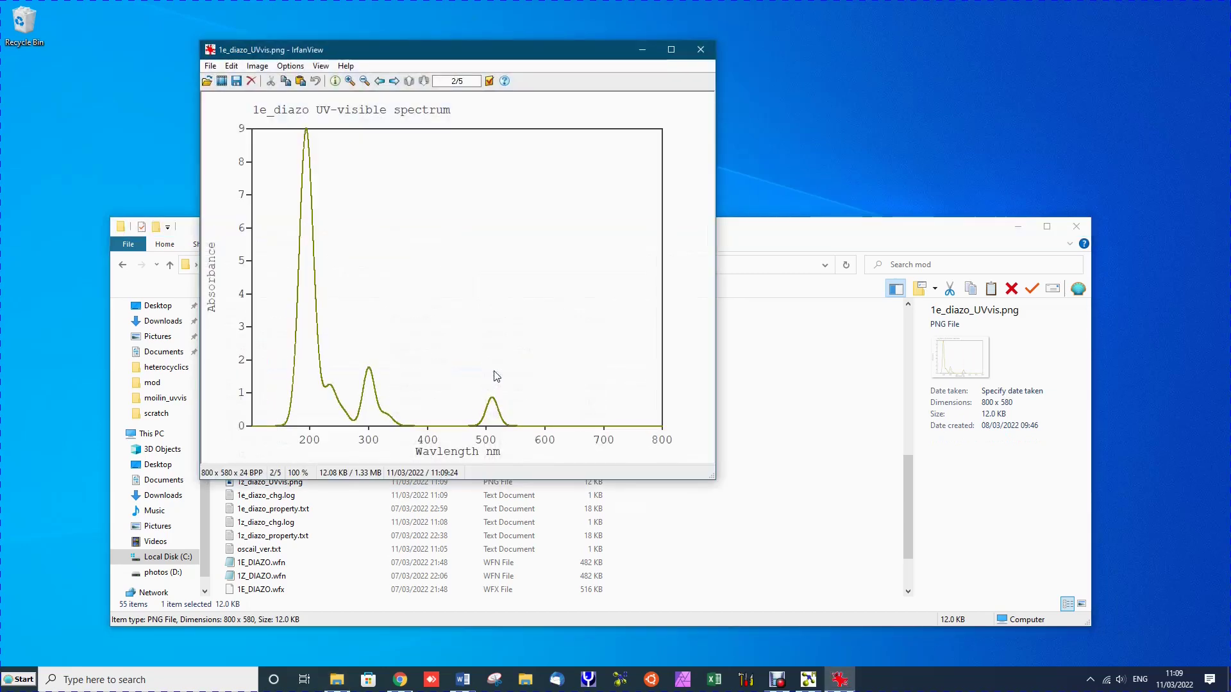
left_click(700, 50)
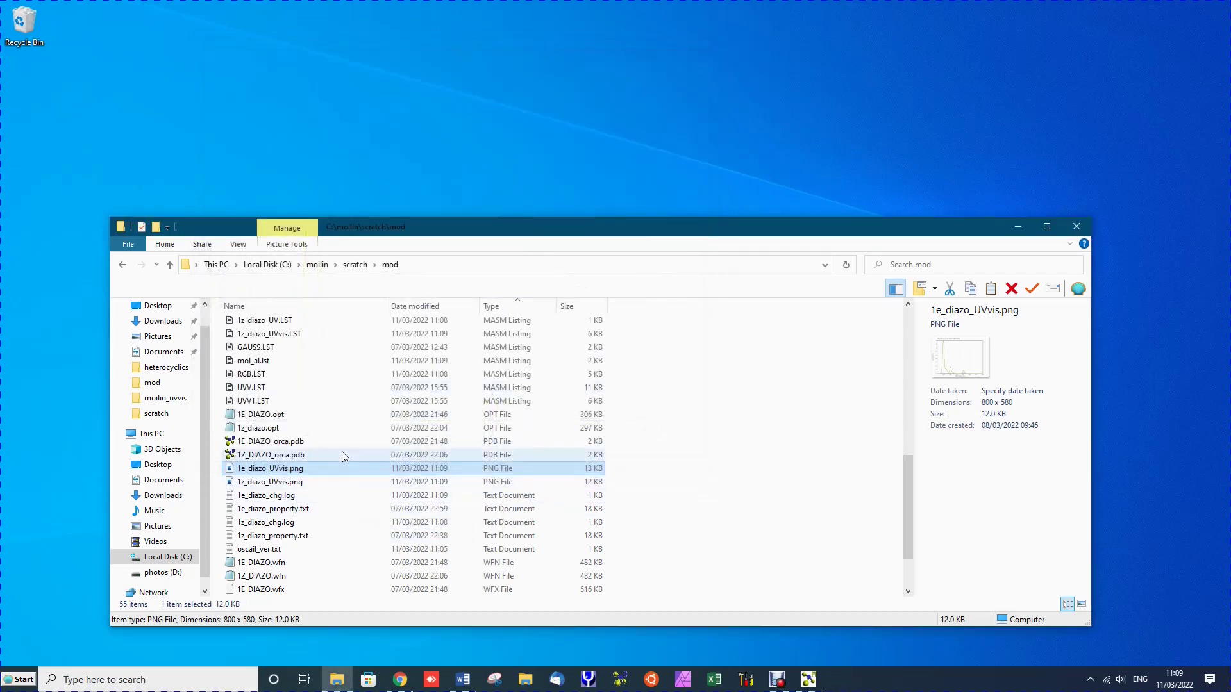
- Check 1e_diazo_UV.LST in Notepad and close it again
scroll(343, 455, "up", 3)
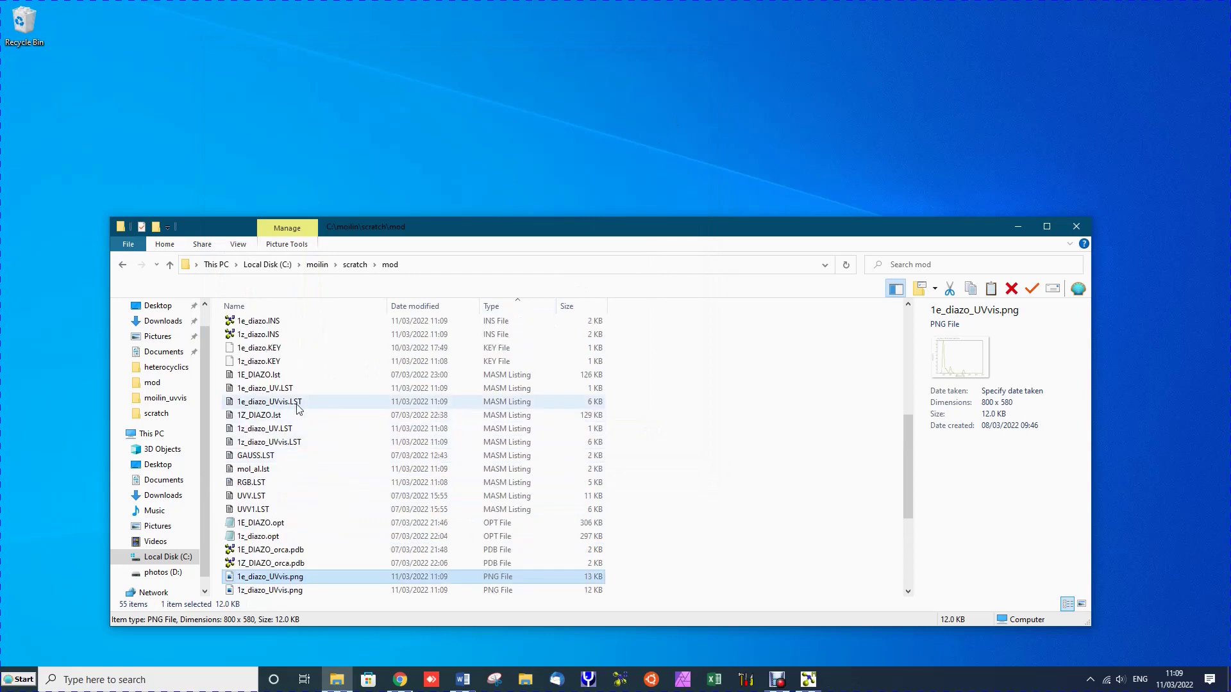
left_click(293, 406)
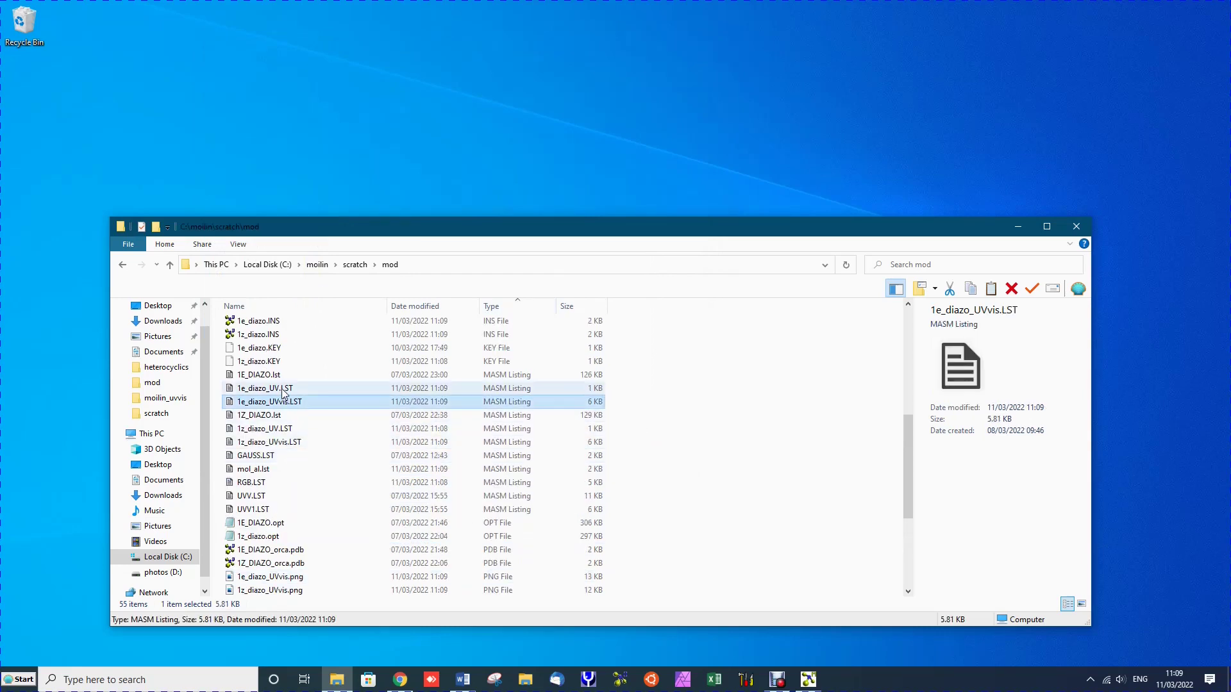
left_click(282, 388)
right_click(282, 392)
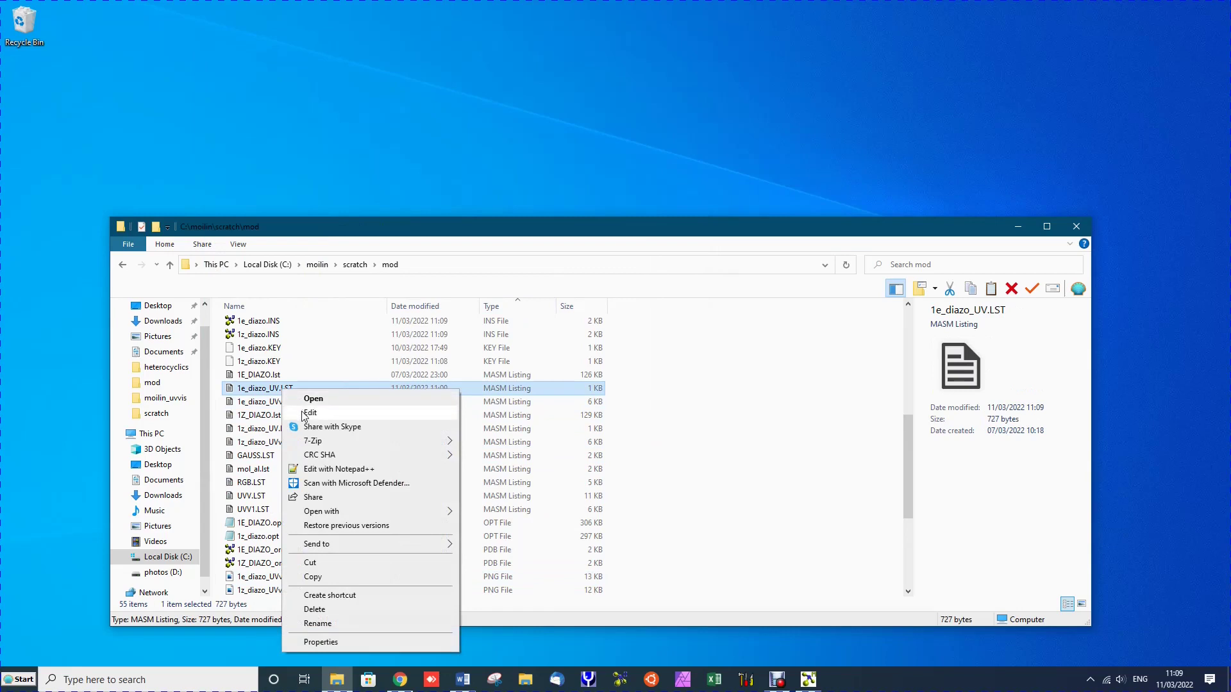
left_click(302, 416)
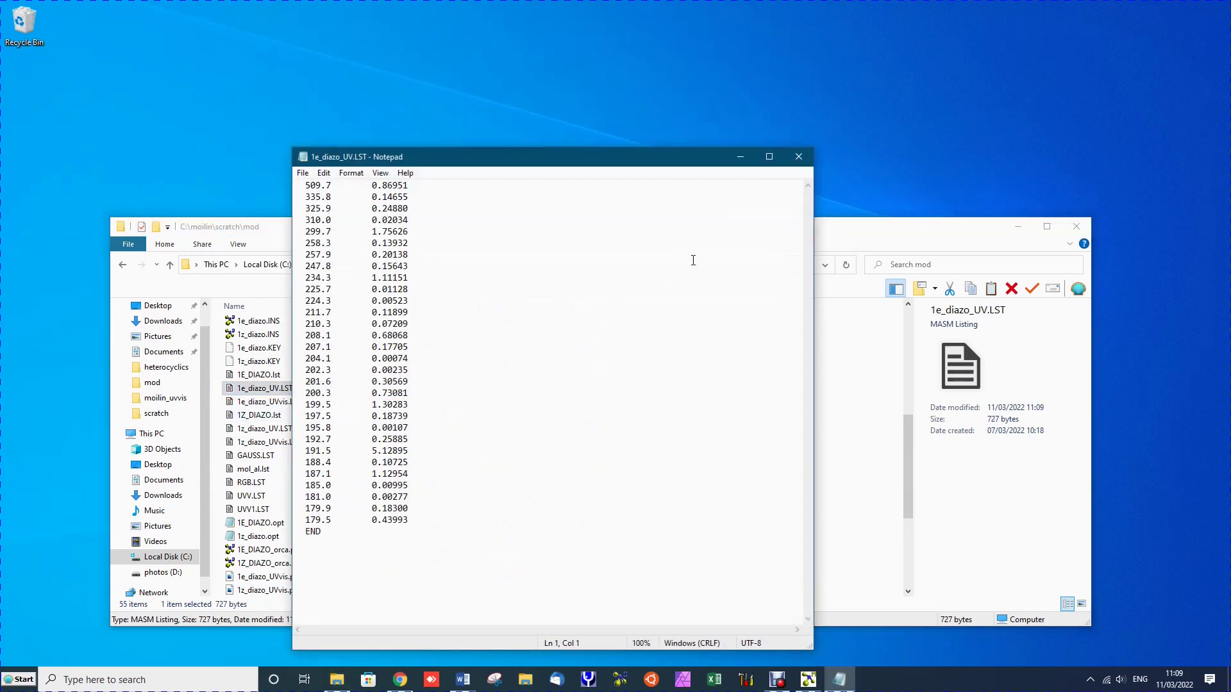
left_click(798, 156)
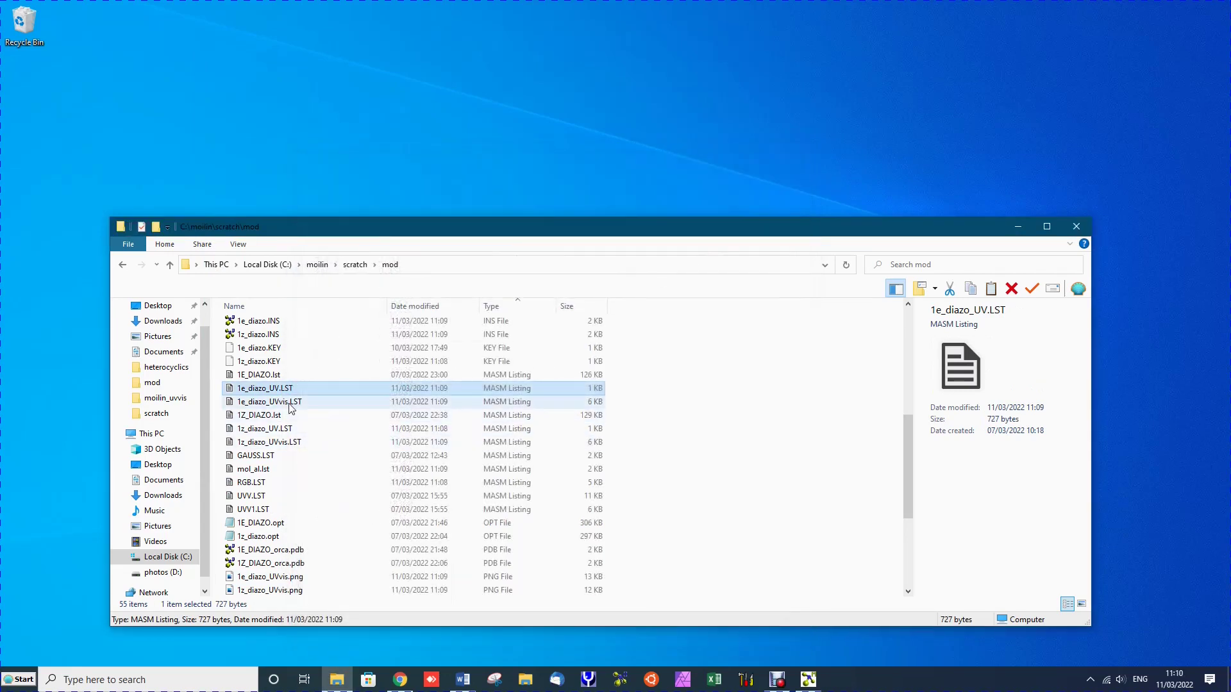
- Open 1e_diazo_UVvis.LST in Notepad and select all its spectrum data
left_click(288, 404)
right_click(287, 404)
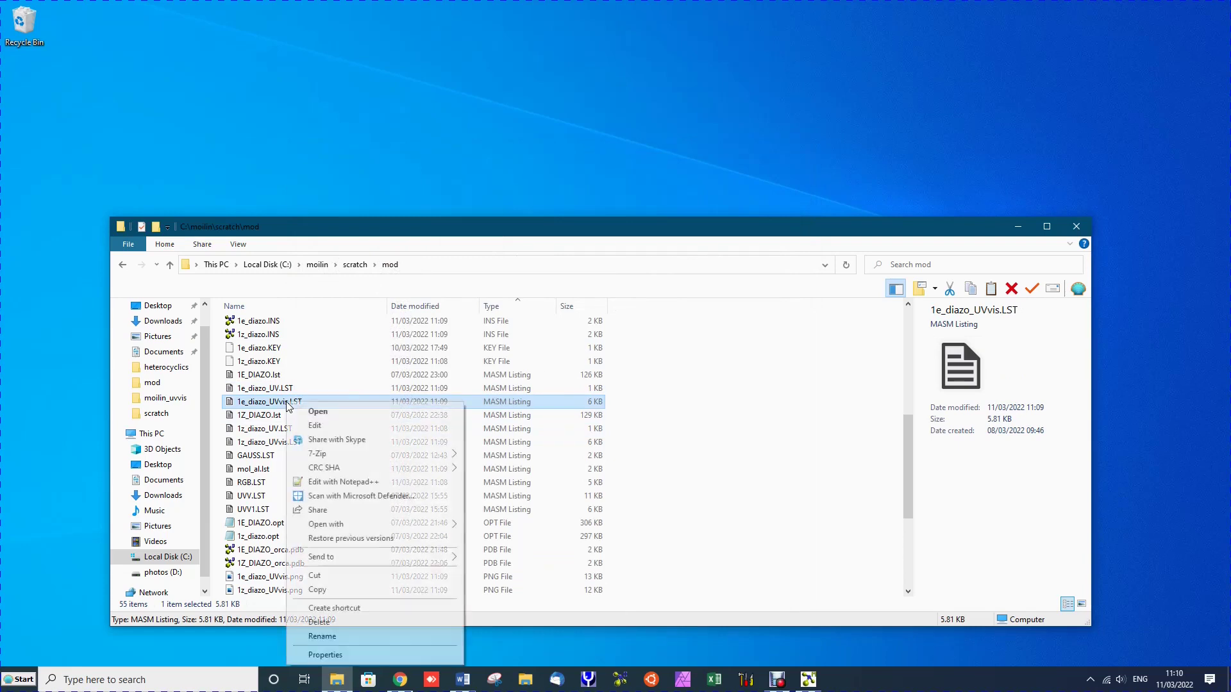
left_click(316, 425)
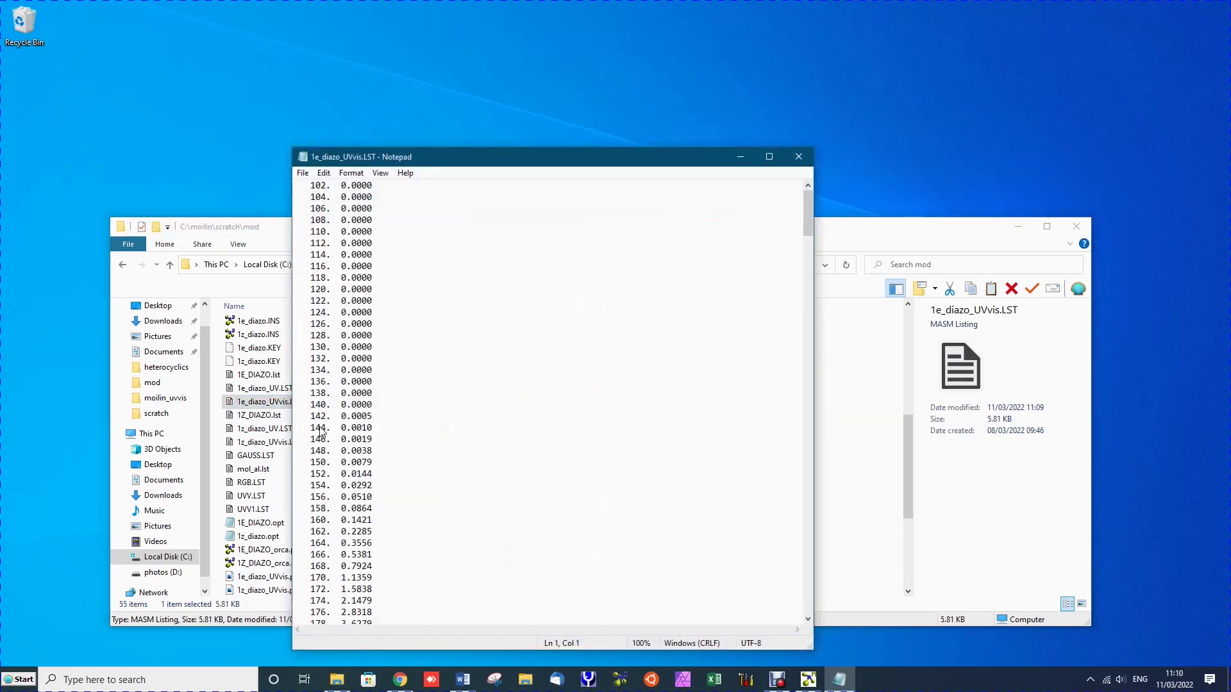
key("ctrl+a")
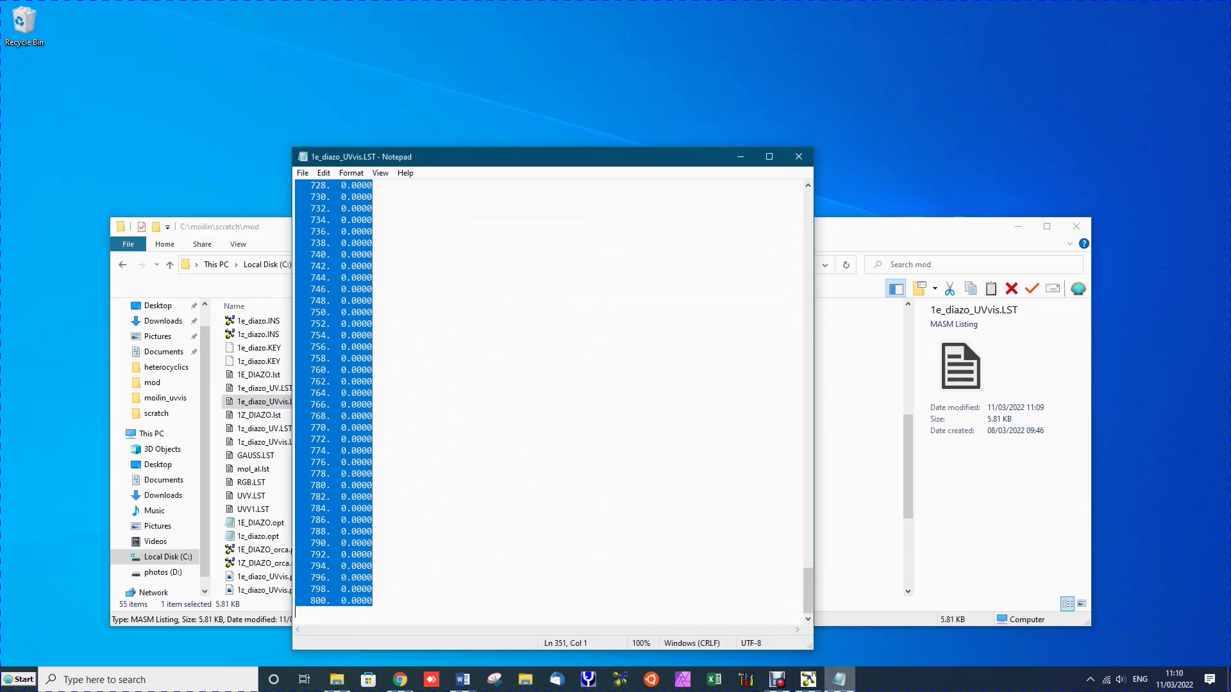
- Paste the E spectrum into a blank workbook, split fixed-width into columns A and B, then minimize Excel
left_click(714, 680)
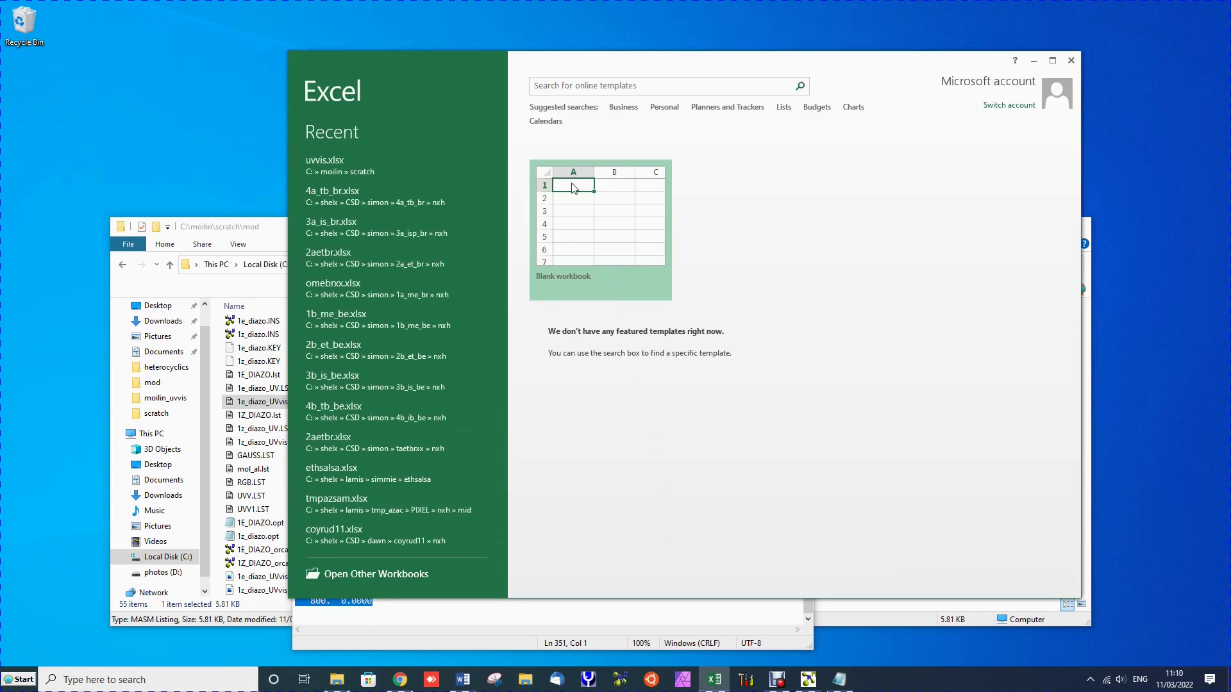
left_click(573, 188)
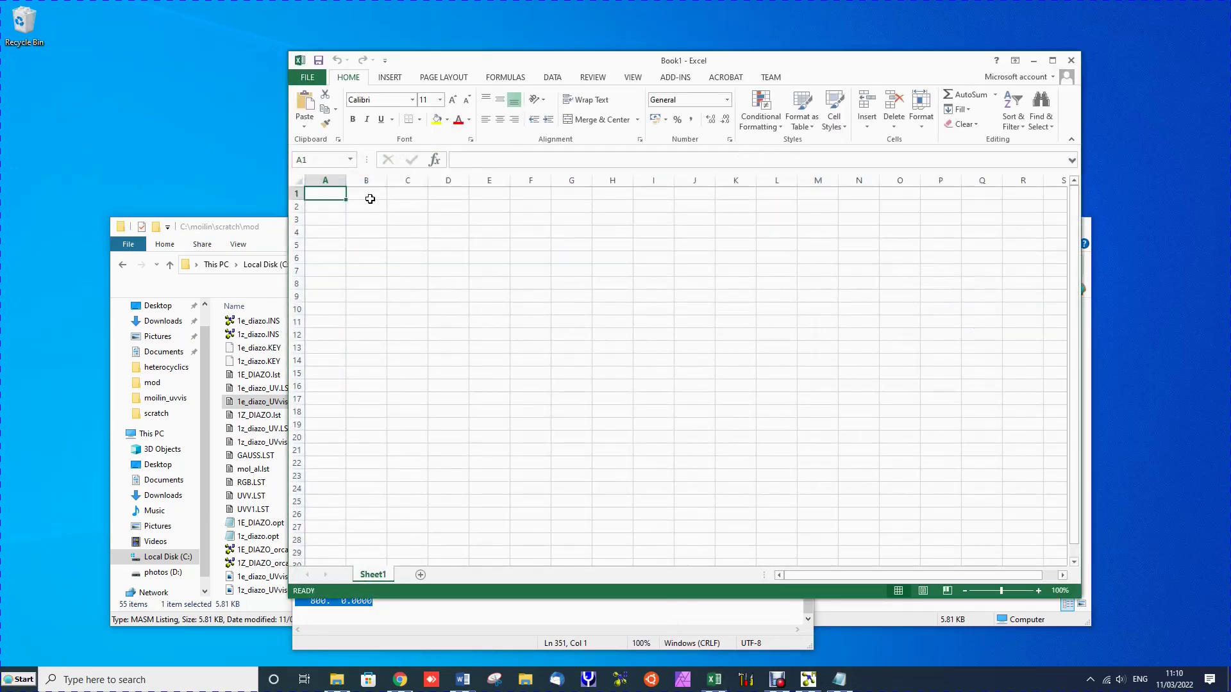
key("ctrl+v")
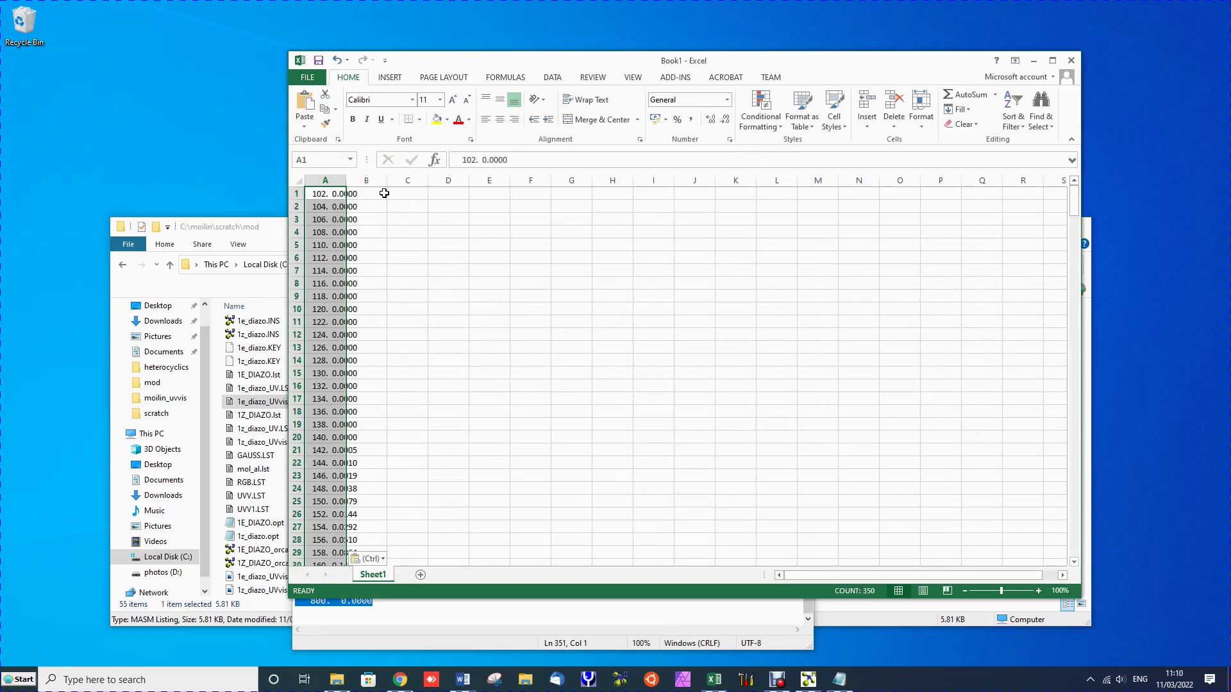
left_click(554, 78)
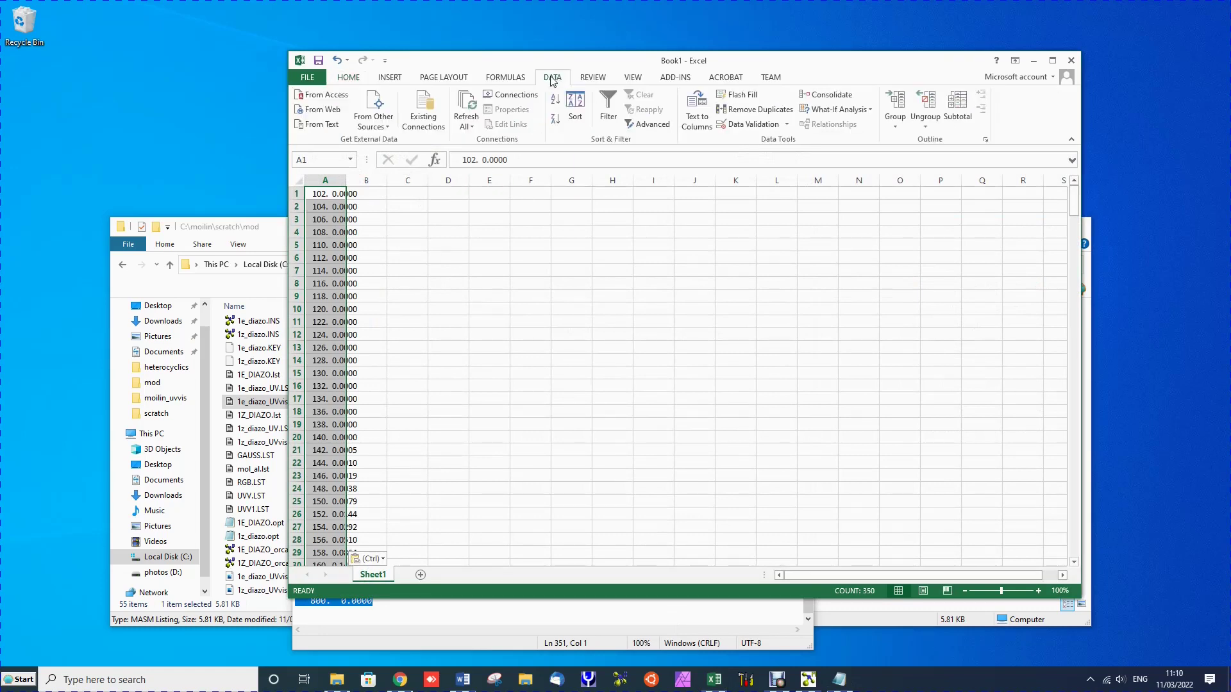
left_click(683, 120)
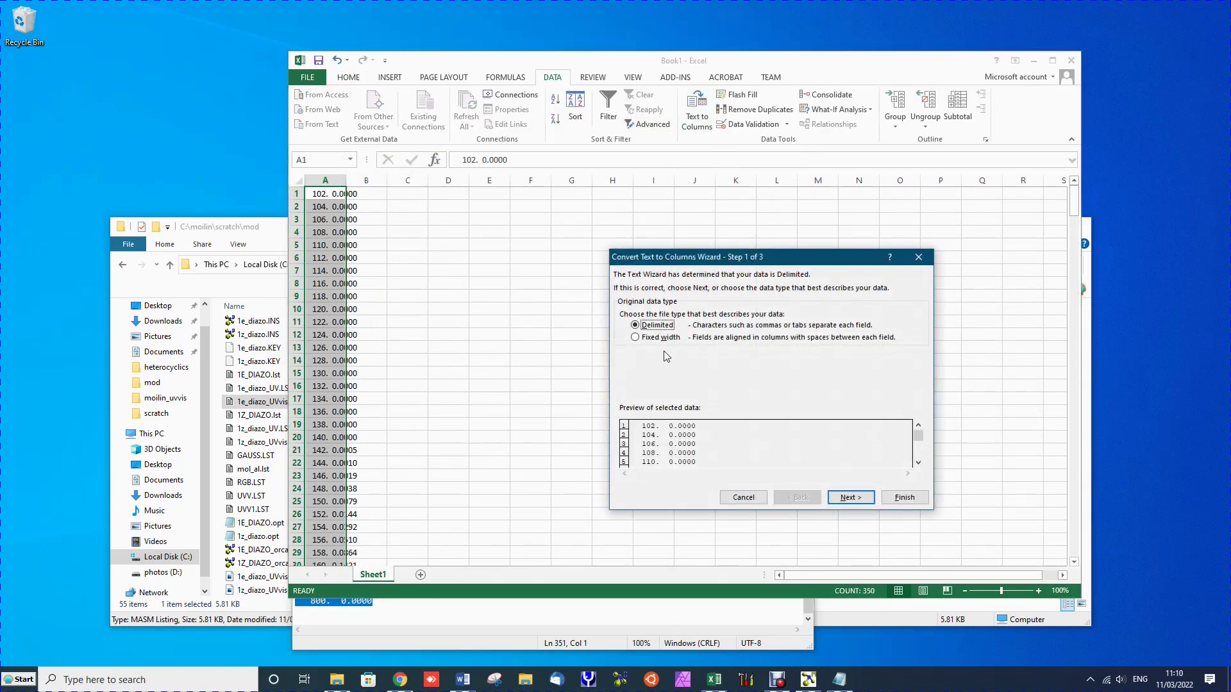
left_click(660, 337)
left_click(901, 499)
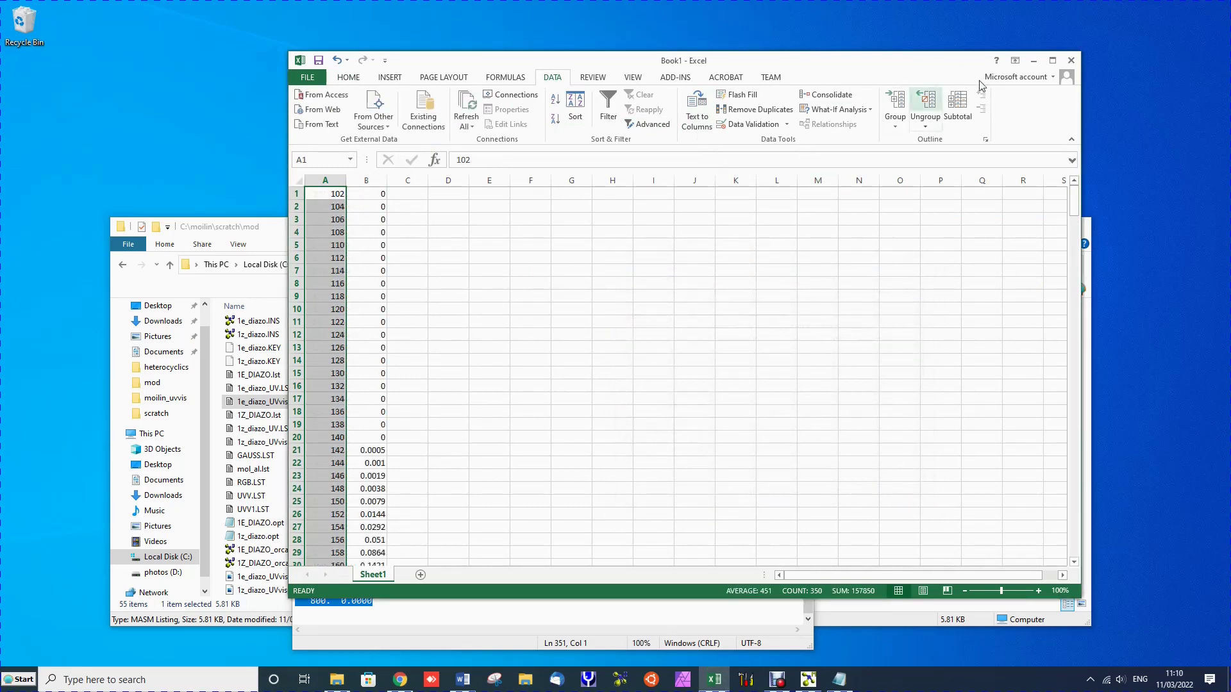
left_click(1034, 62)
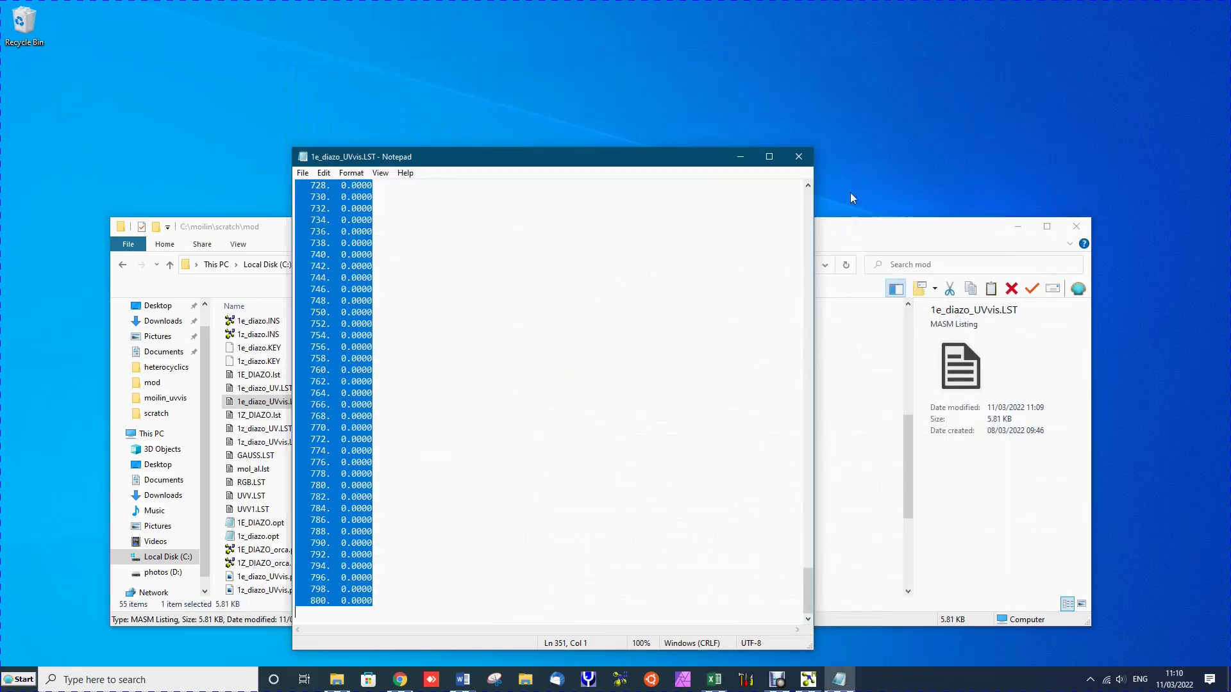
- Open 1z_diazo_UVvis.LST in Notepad, select all the Z spectrum text, then close it
left_click(805, 165)
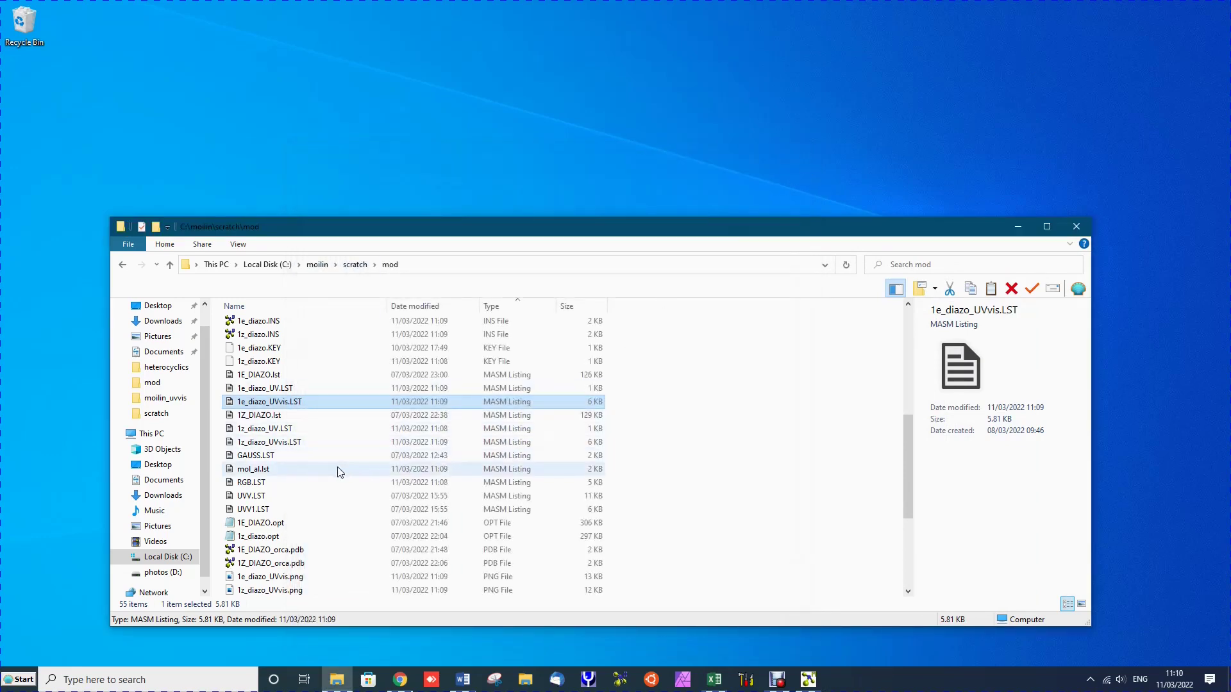
left_click(270, 442)
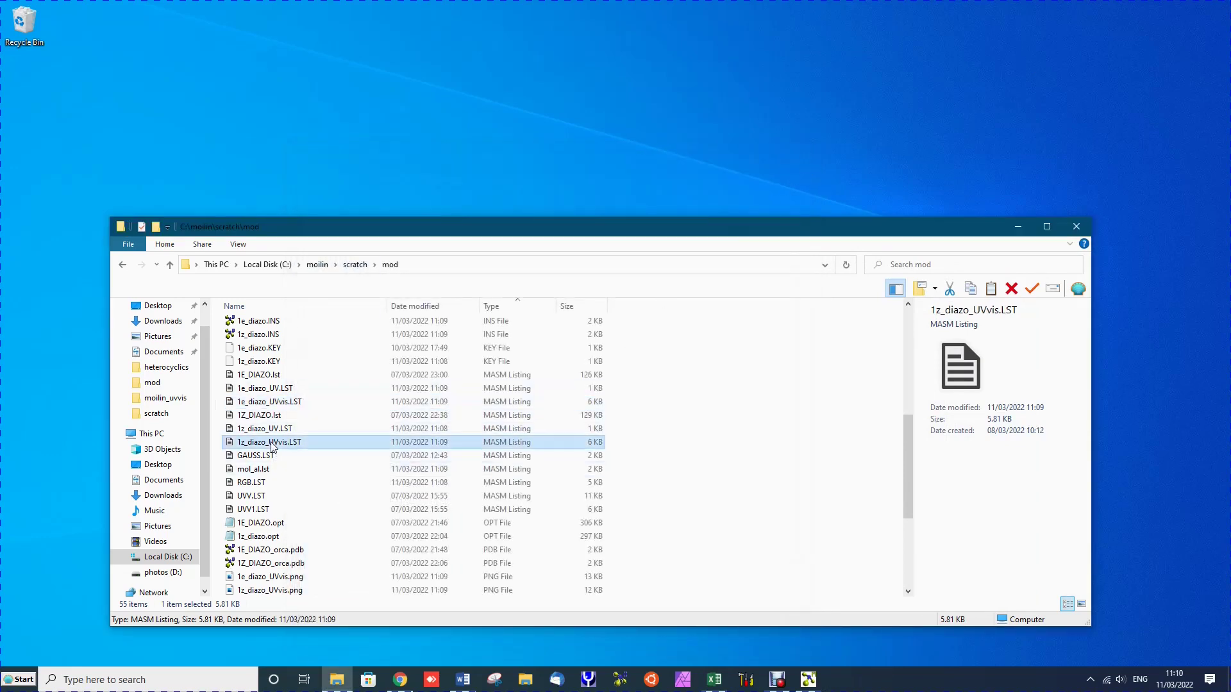
right_click(271, 443)
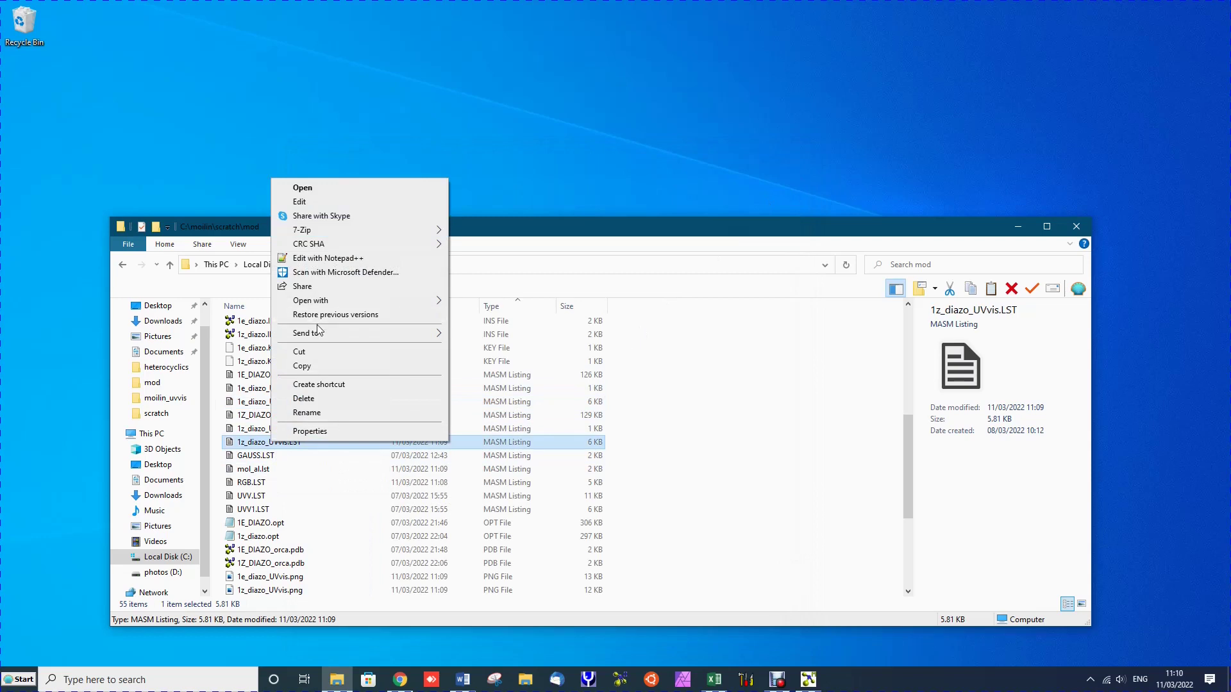
mouse_move(359, 300)
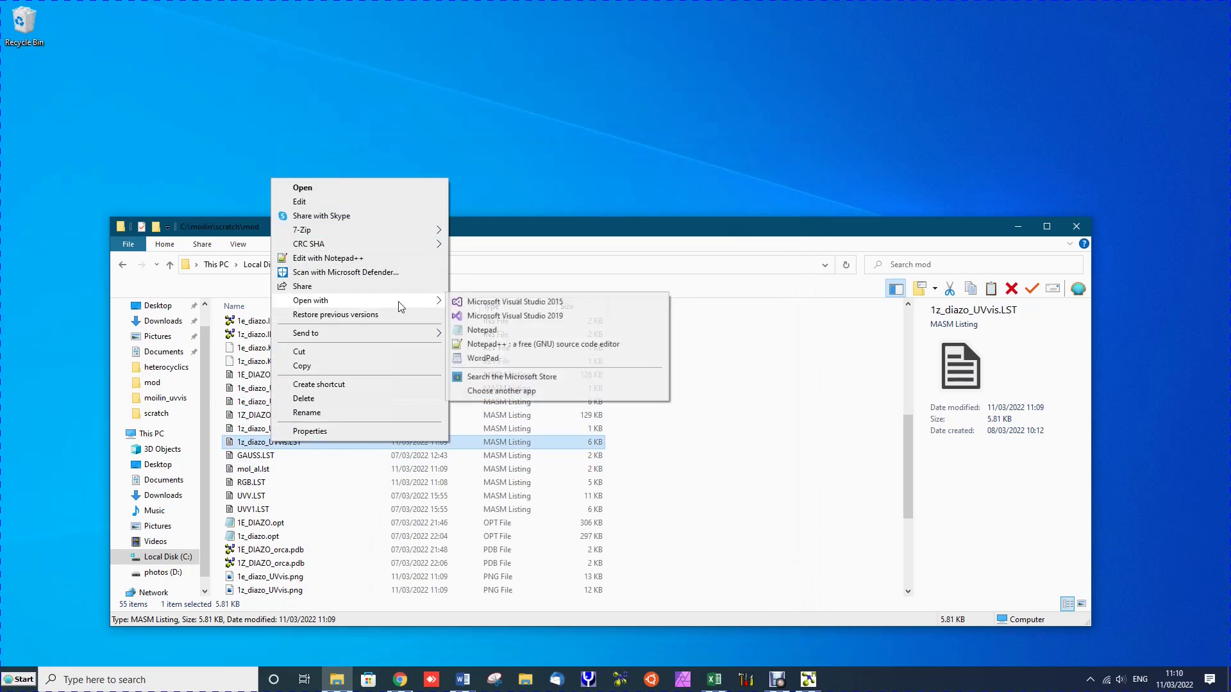
left_click(493, 333)
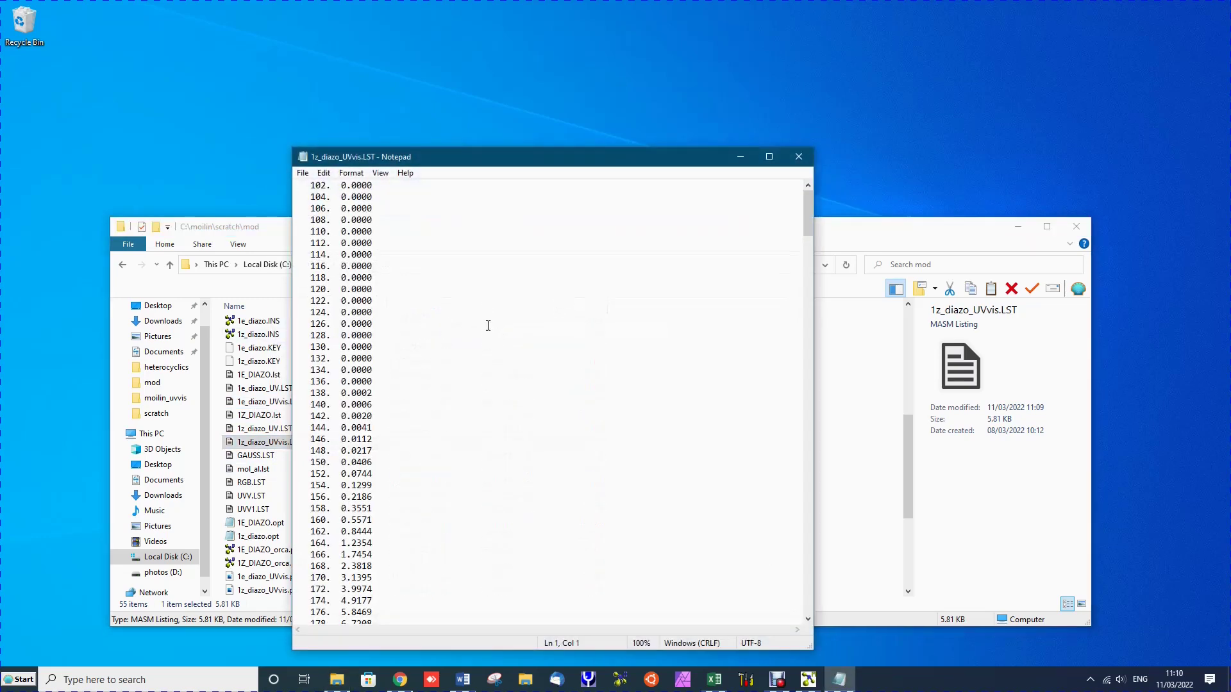
key("ctrl+a")
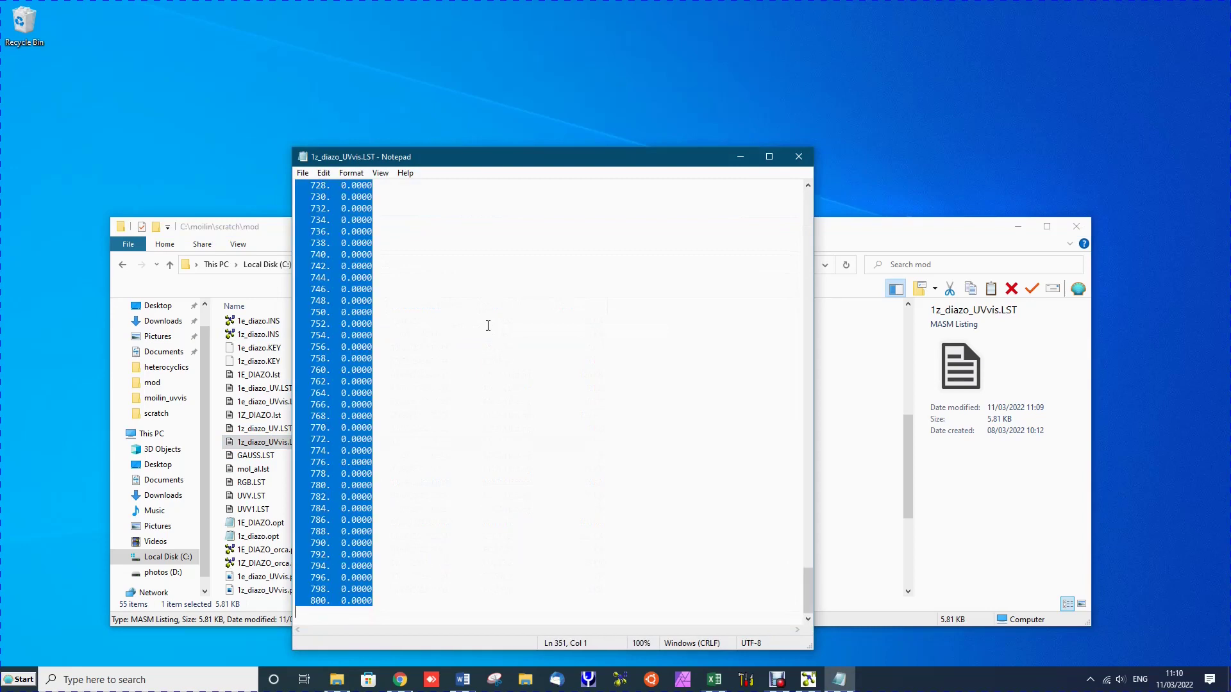
left_click(799, 155)
- Paste the Z spectrum at D1 and split it fixed-width into columns D and E
left_click(713, 678)
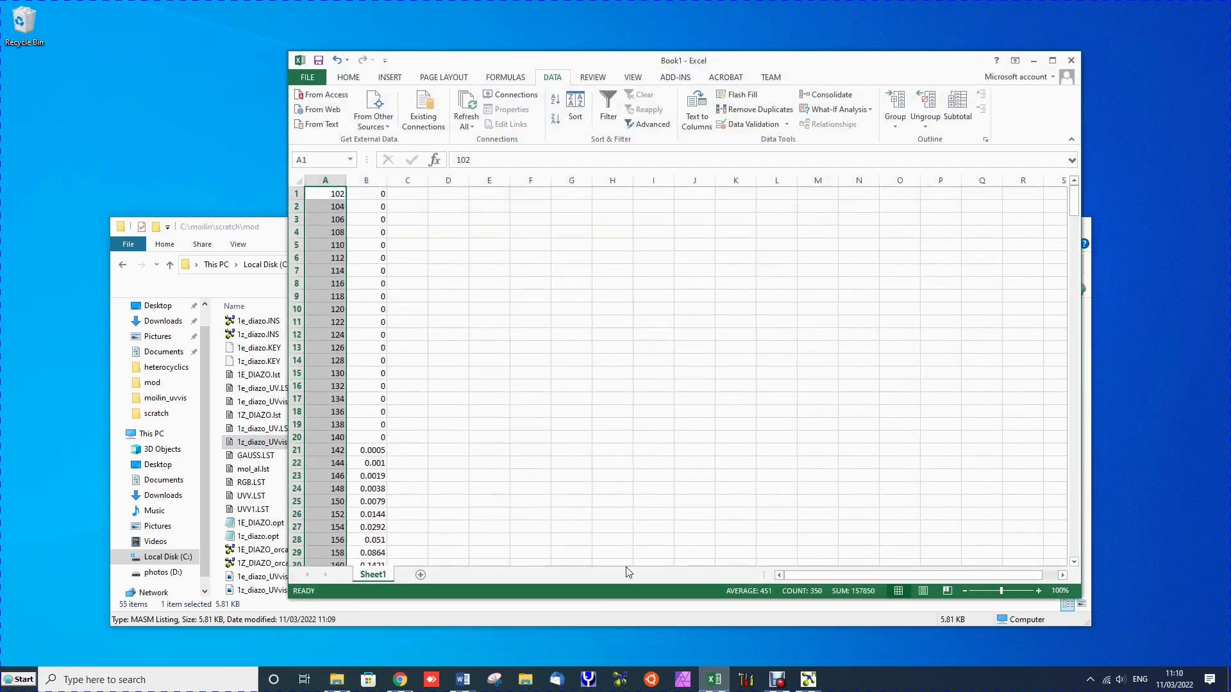
left_click(456, 196)
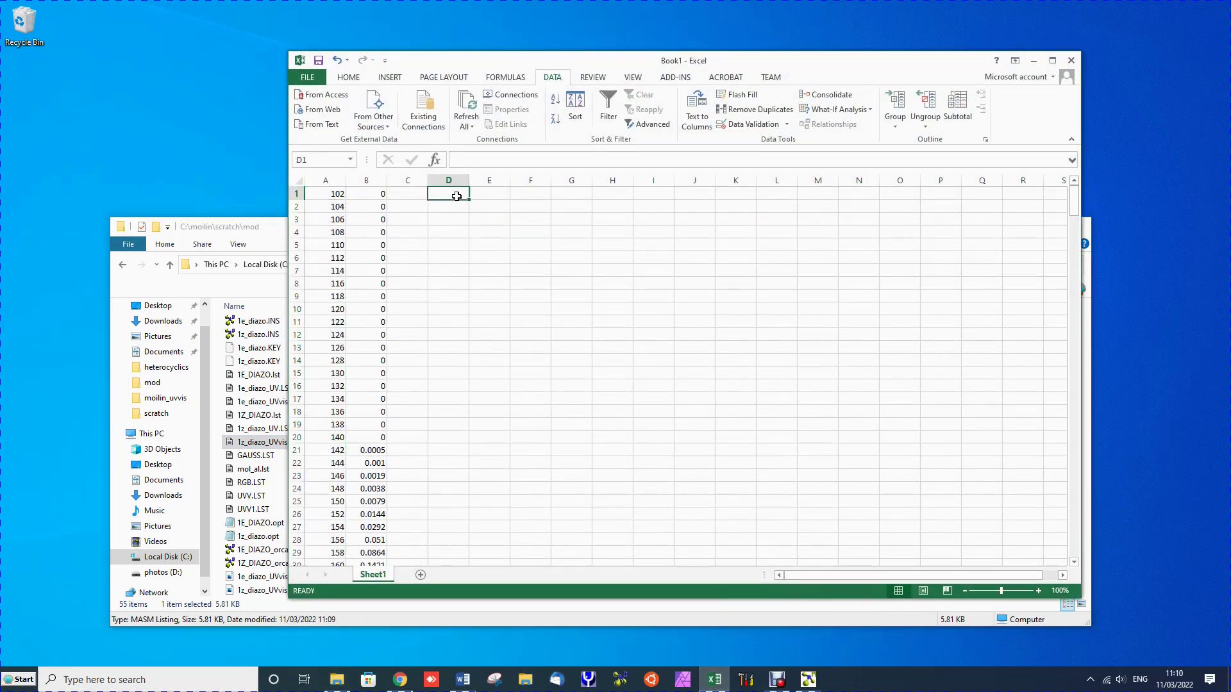
key("ctrl+v")
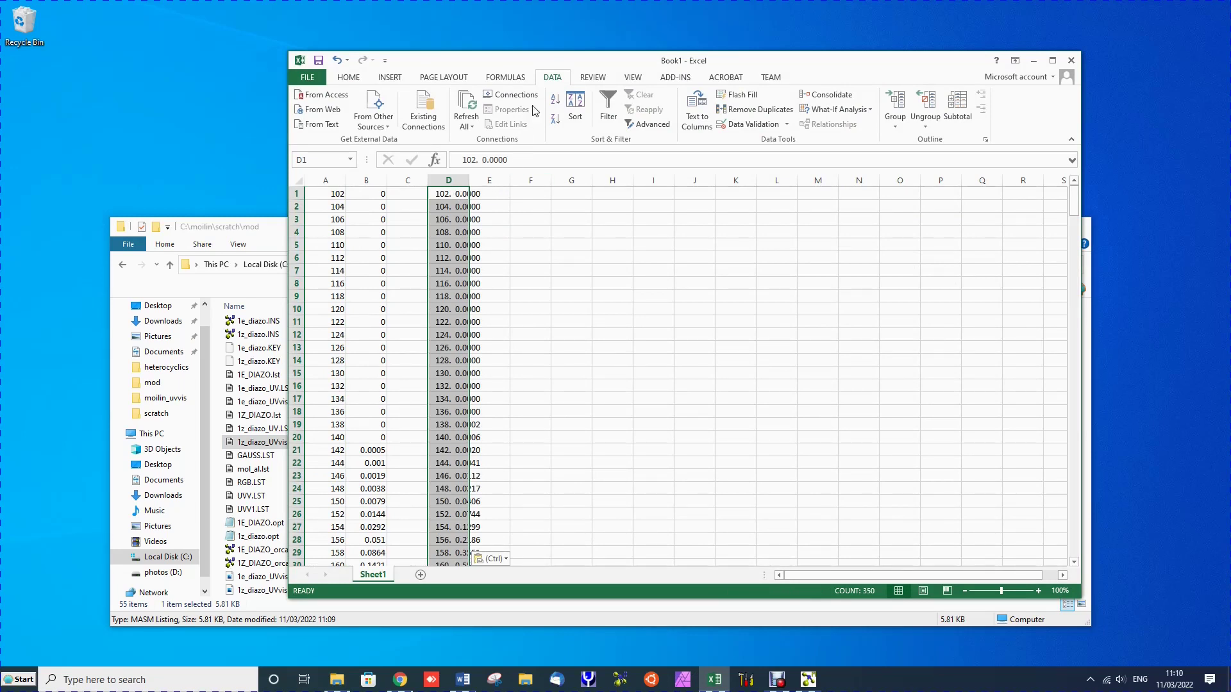
left_click(697, 111)
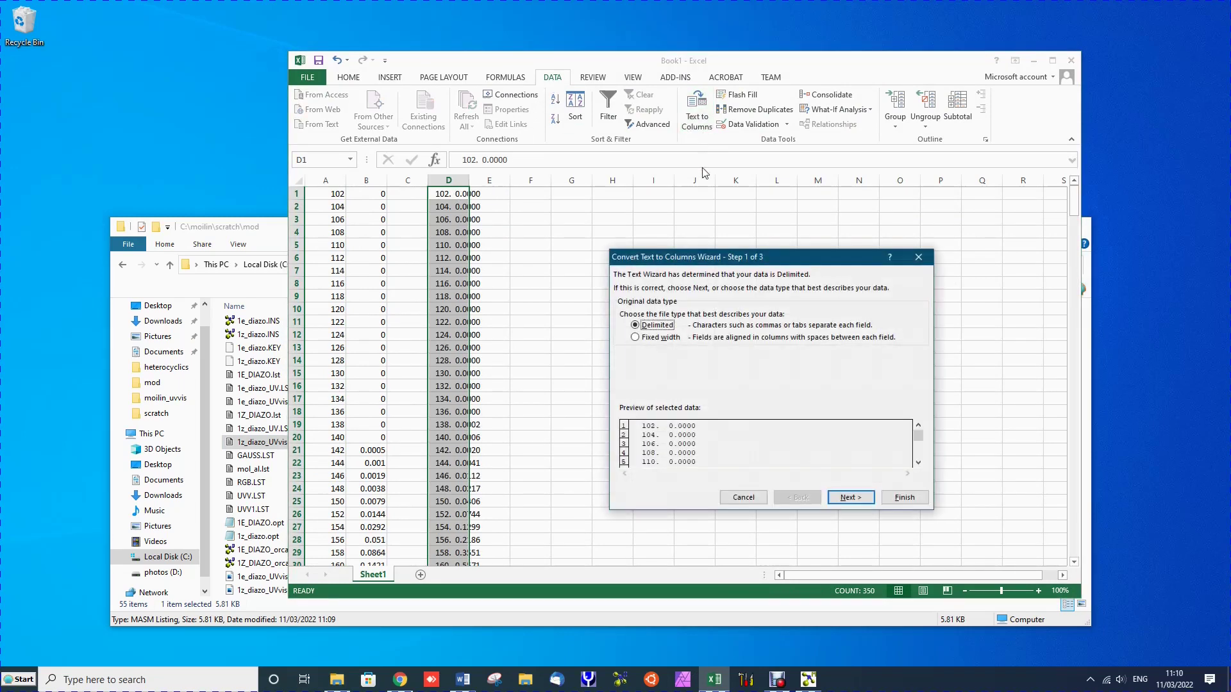
left_click(661, 338)
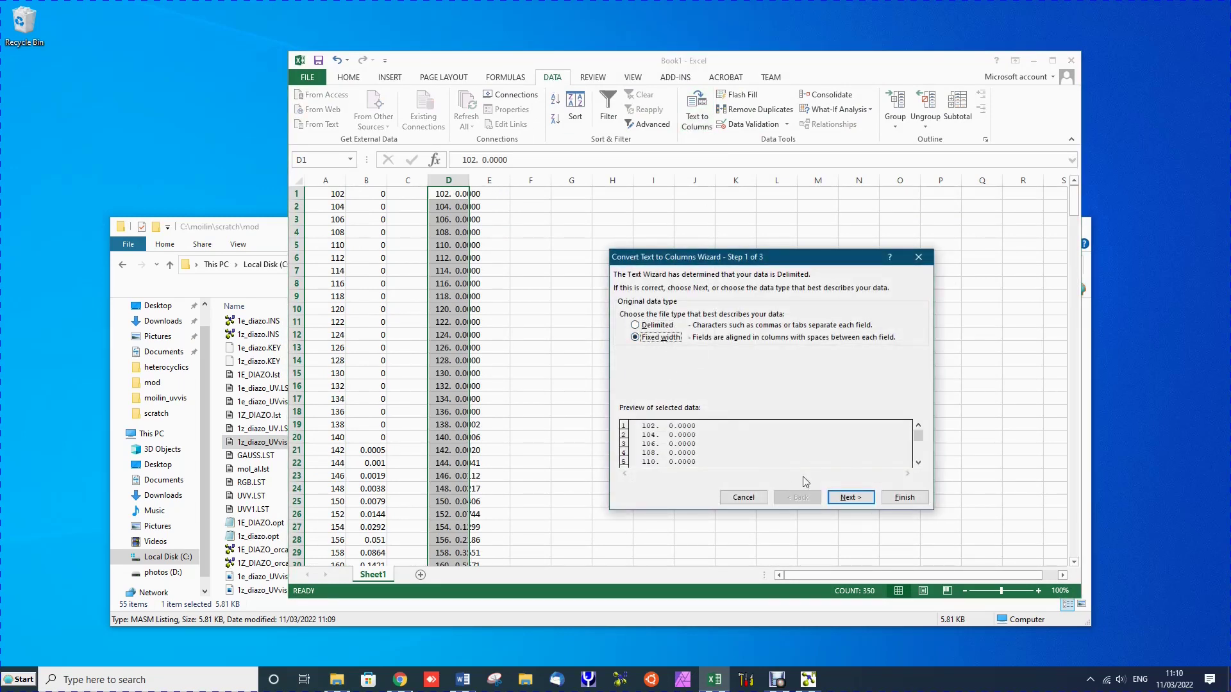
left_click(899, 498)
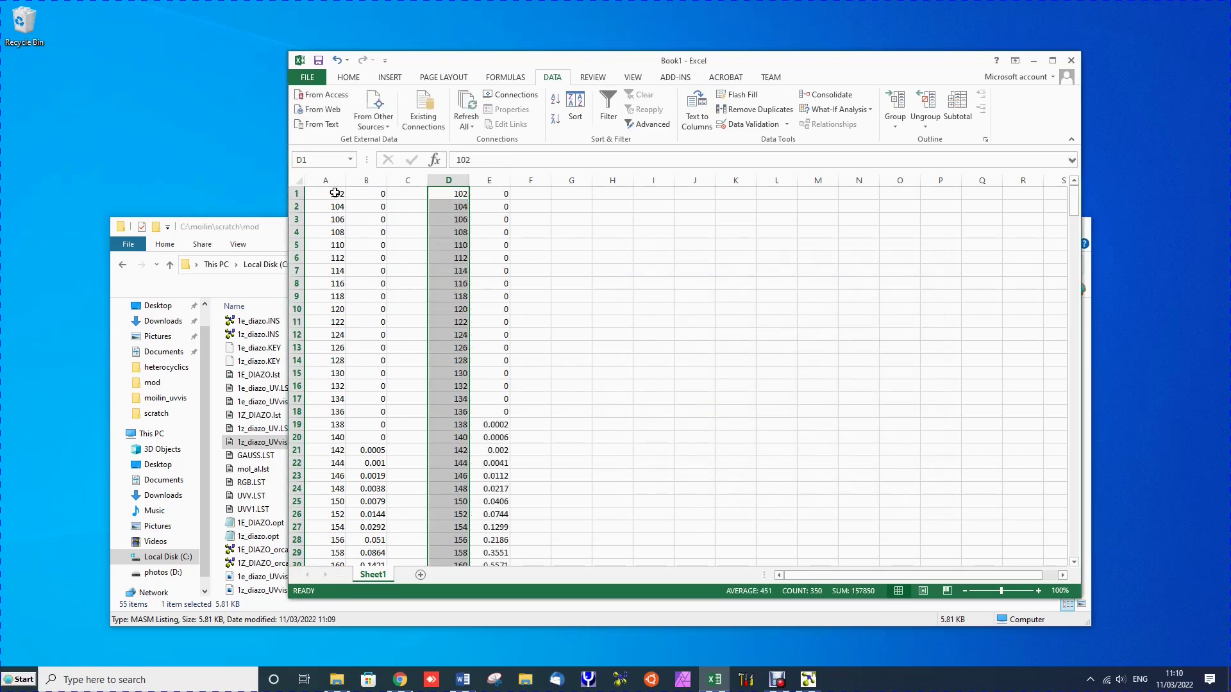
- Select columns A, B and E together as the chart data
left_click(323, 180)
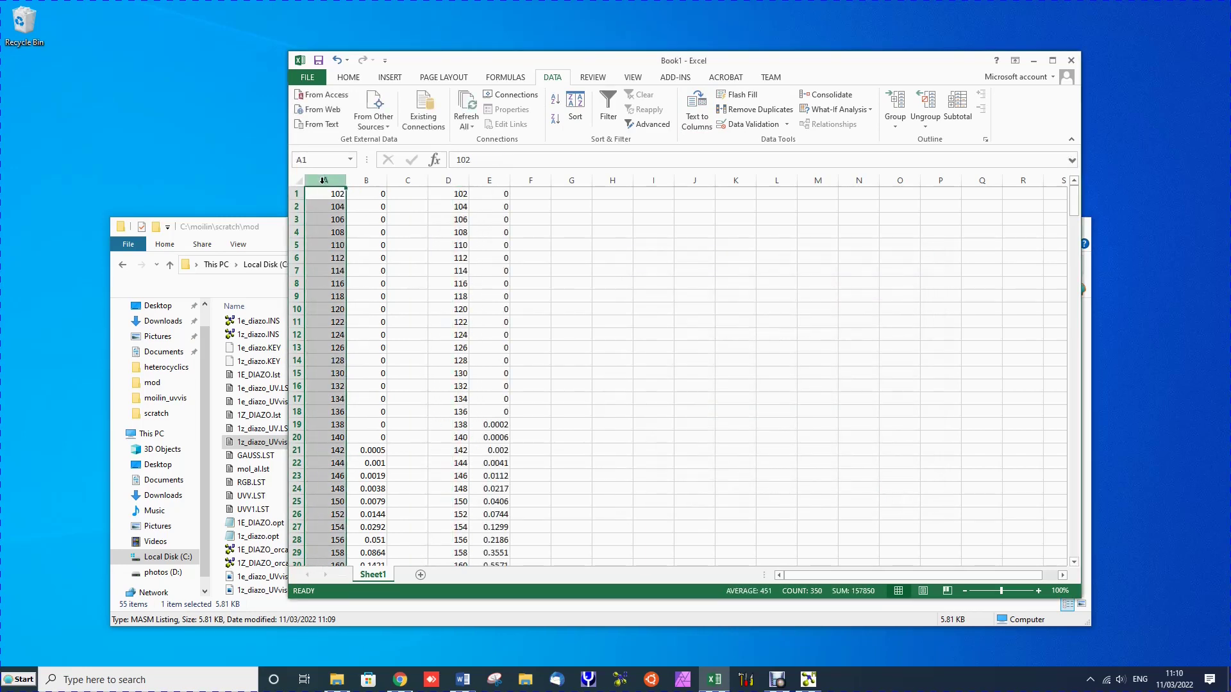
left_click(366, 180, "ctrl")
left_click(490, 180, "ctrl")
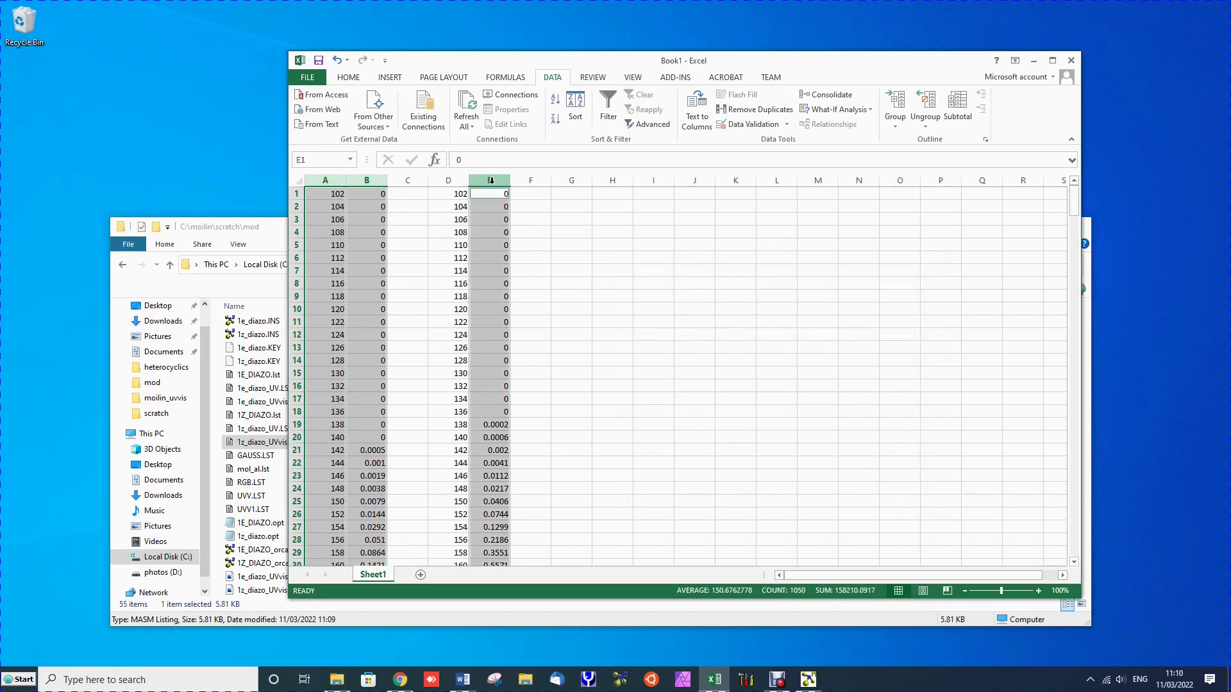
- Insert a Scatter with Smooth Lines and Markers chart, then move it up-left and enlarge it
left_click(390, 78)
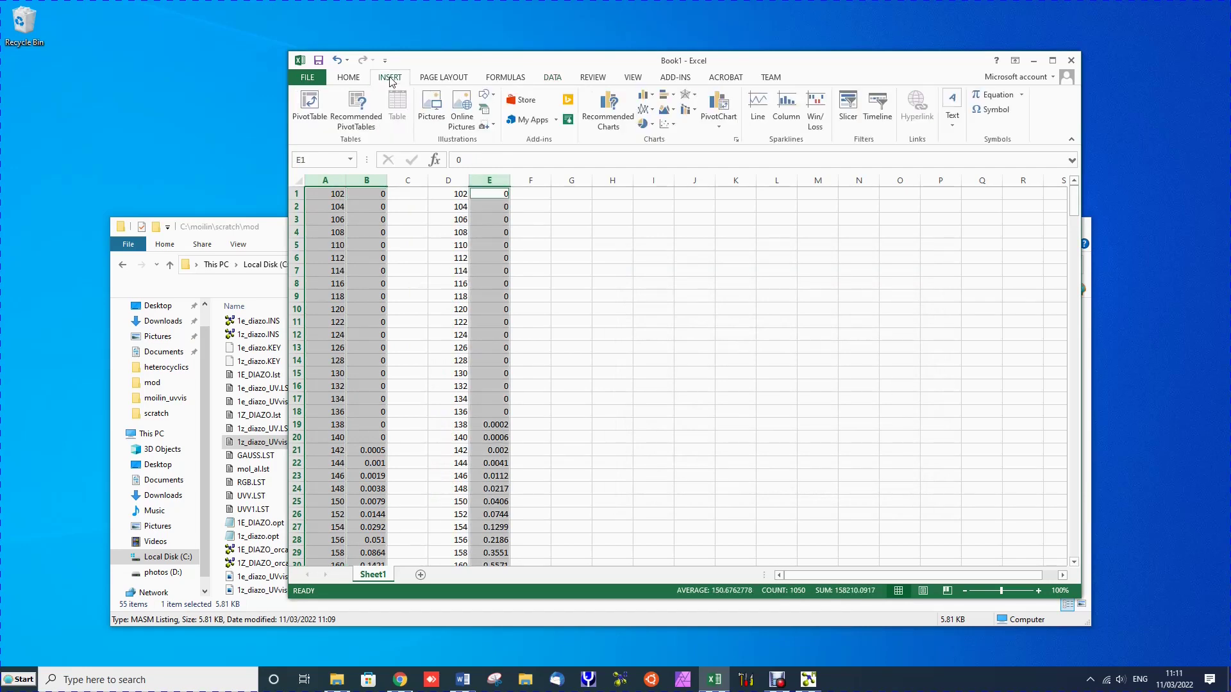
left_click(667, 123)
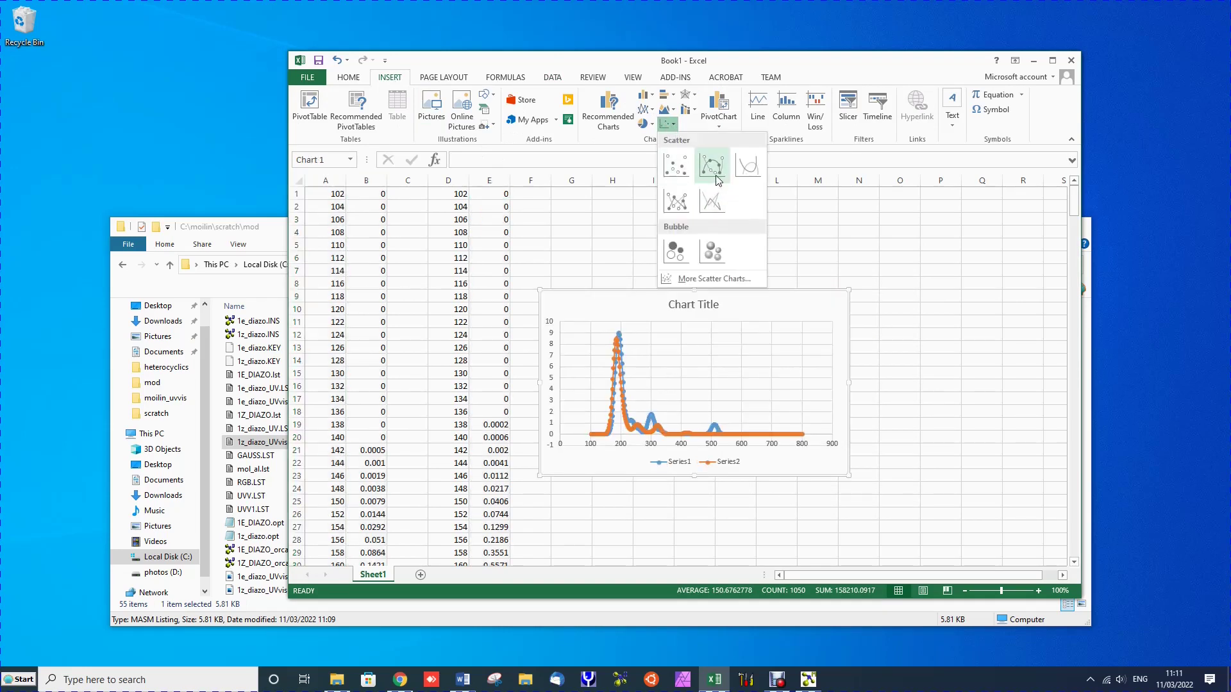
left_click(716, 173)
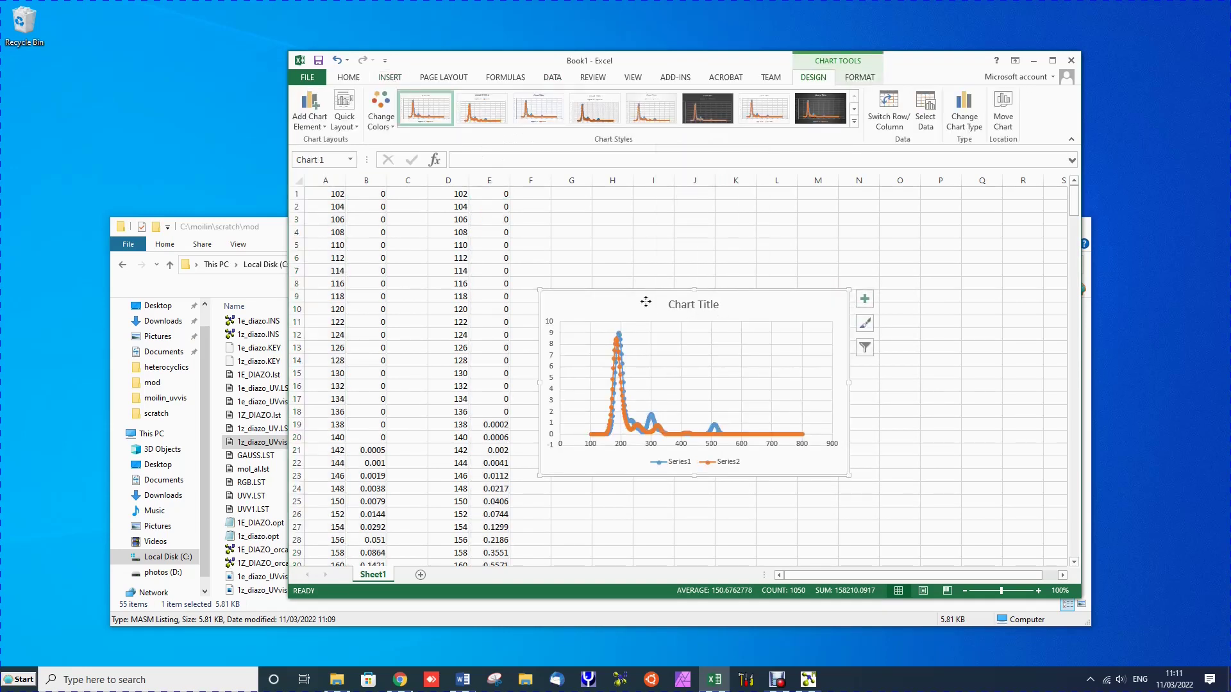
left_click_drag(643, 300, 590, 200)
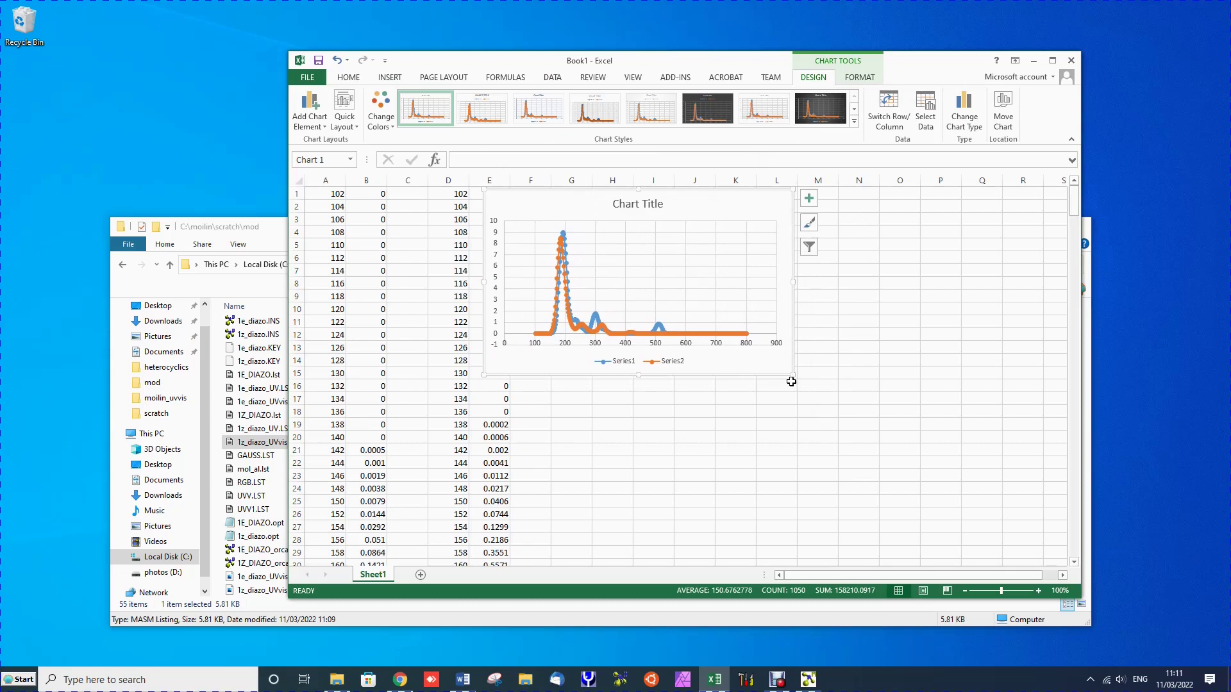
left_click_drag(793, 375, 946, 525)
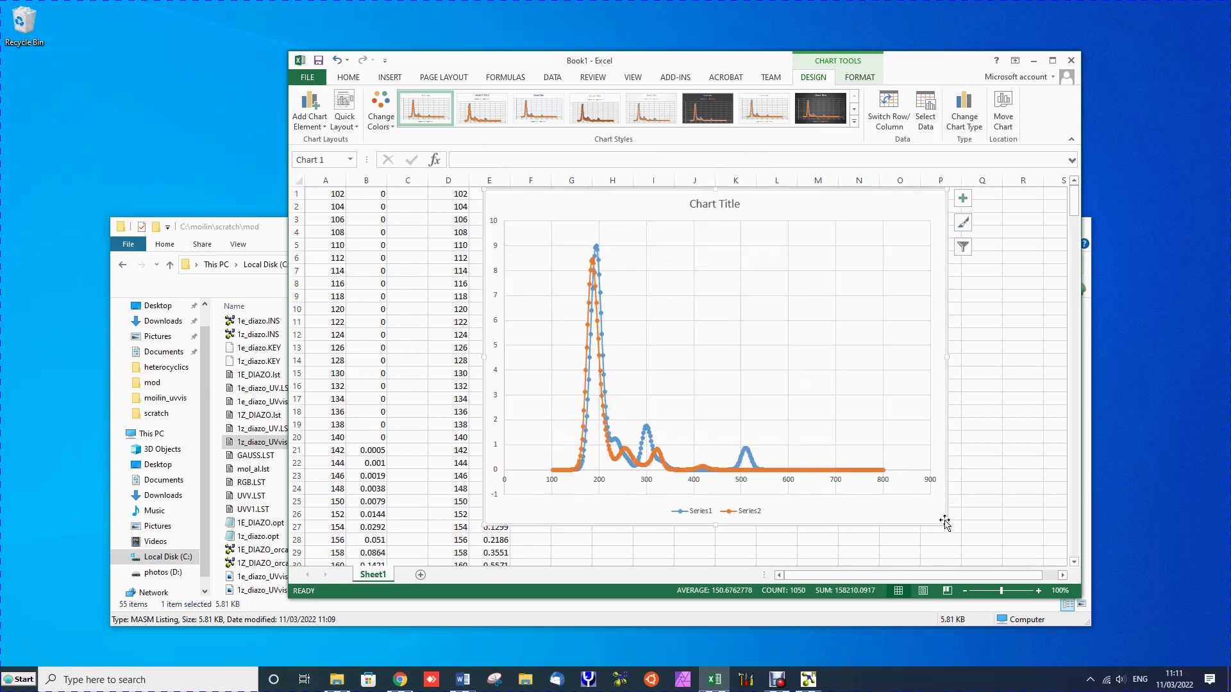